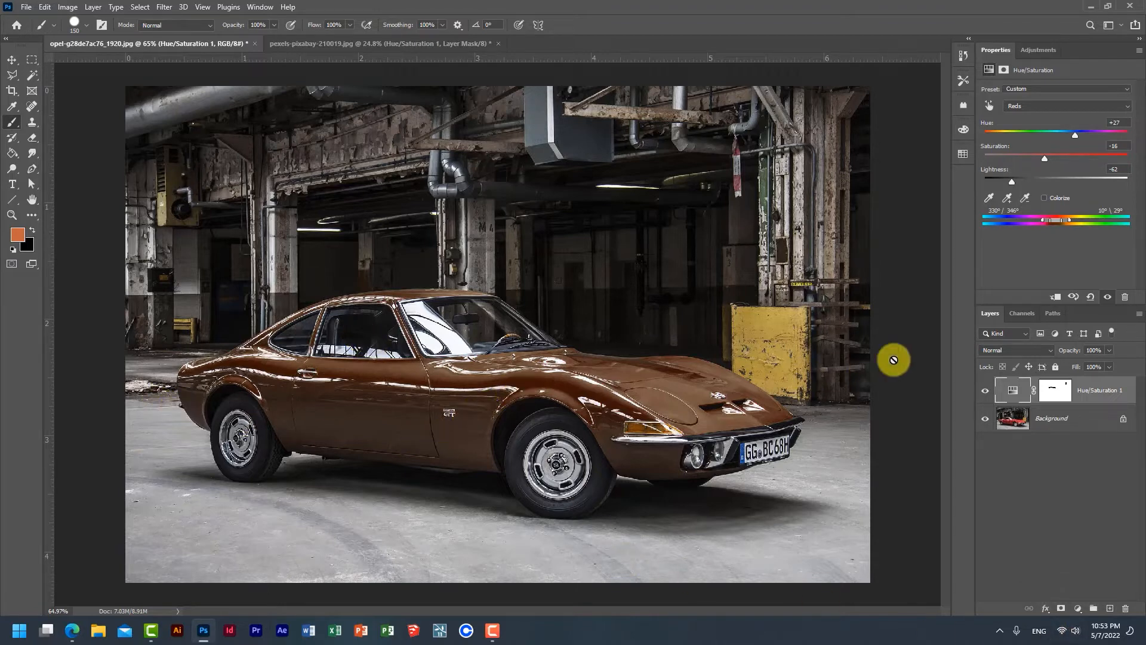
- Compare the car with and without the existing Hue/Saturation adjustment, and shift the Reds hue to +33
left_click(980, 394)
left_click(984, 391)
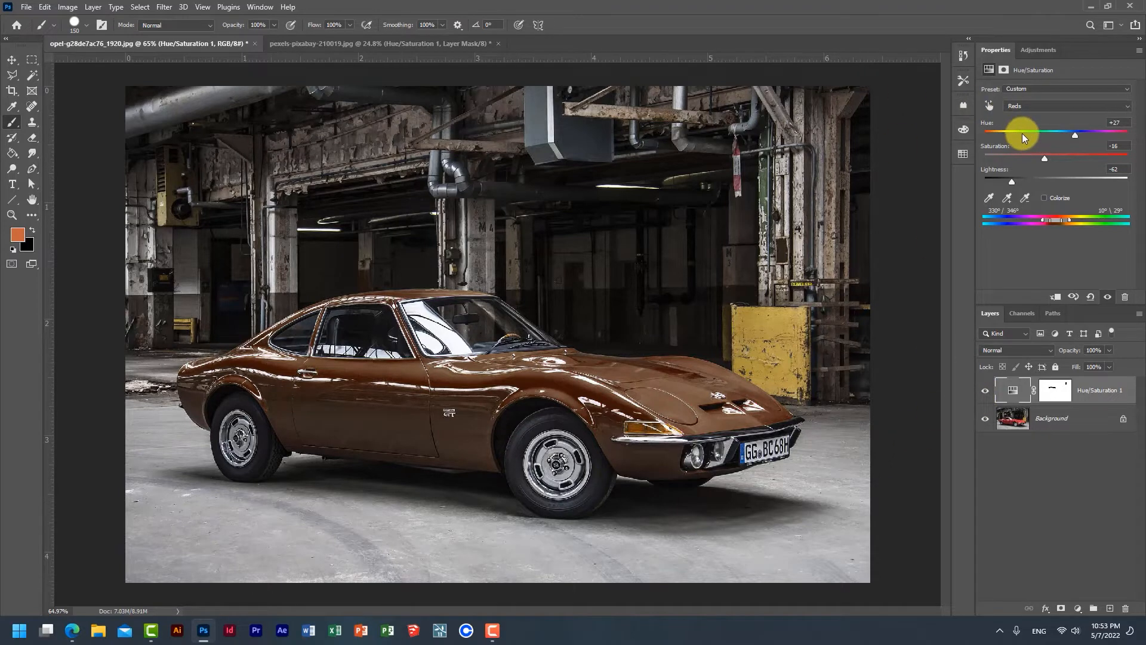
left_click_drag(1022, 133, 1079, 127)
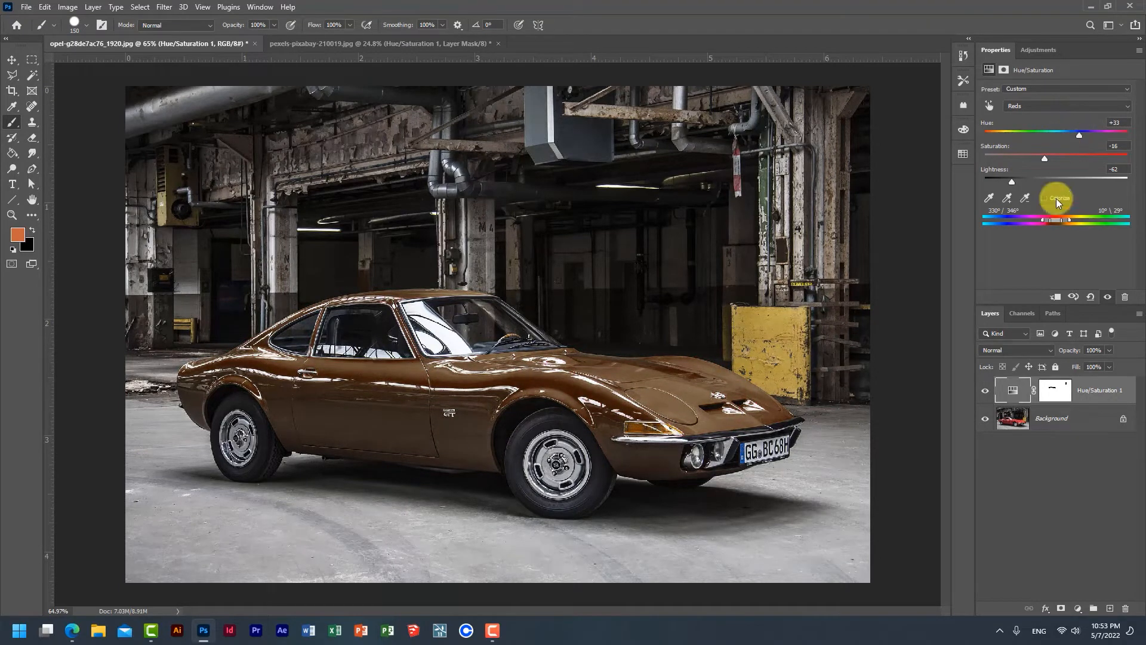
- Delete the existing Hue/Saturation layer and add a fresh Hue/Saturation adjustment layer above the background
left_click(1003, 516)
left_click_drag(1094, 389, 1126, 608)
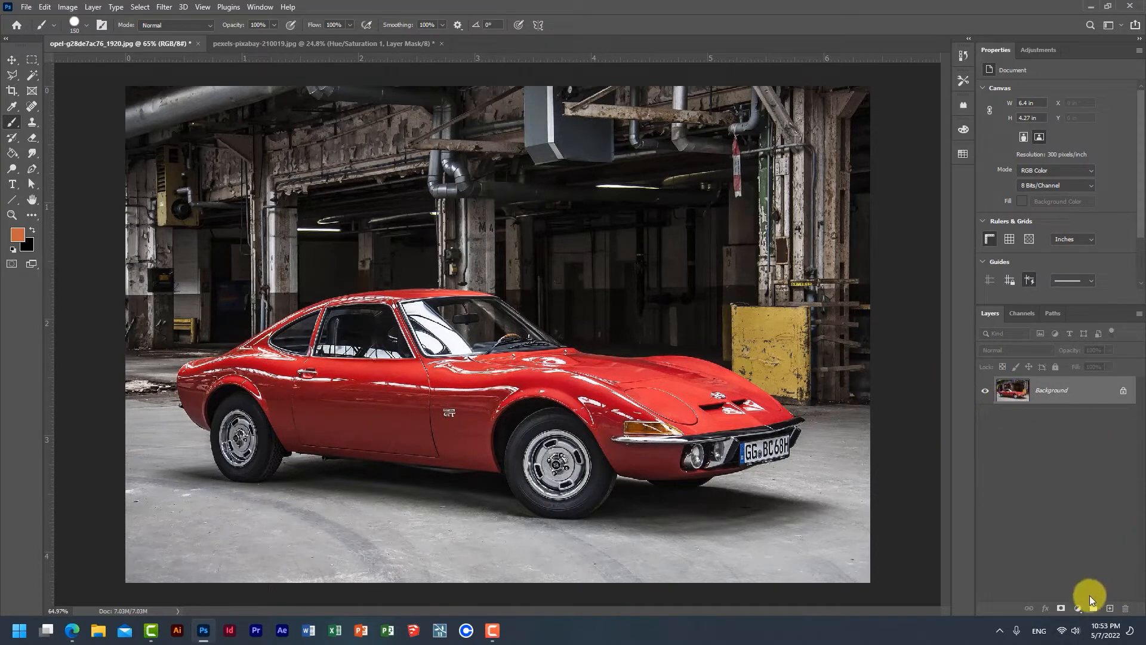
left_click(1077, 608)
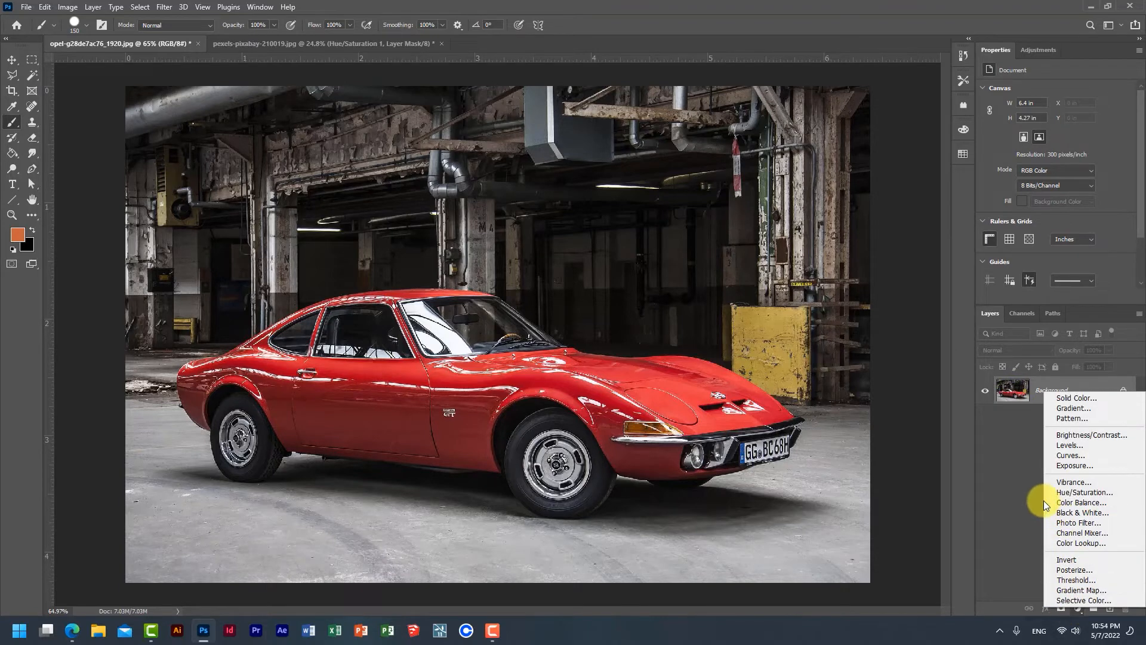
left_click(1069, 493)
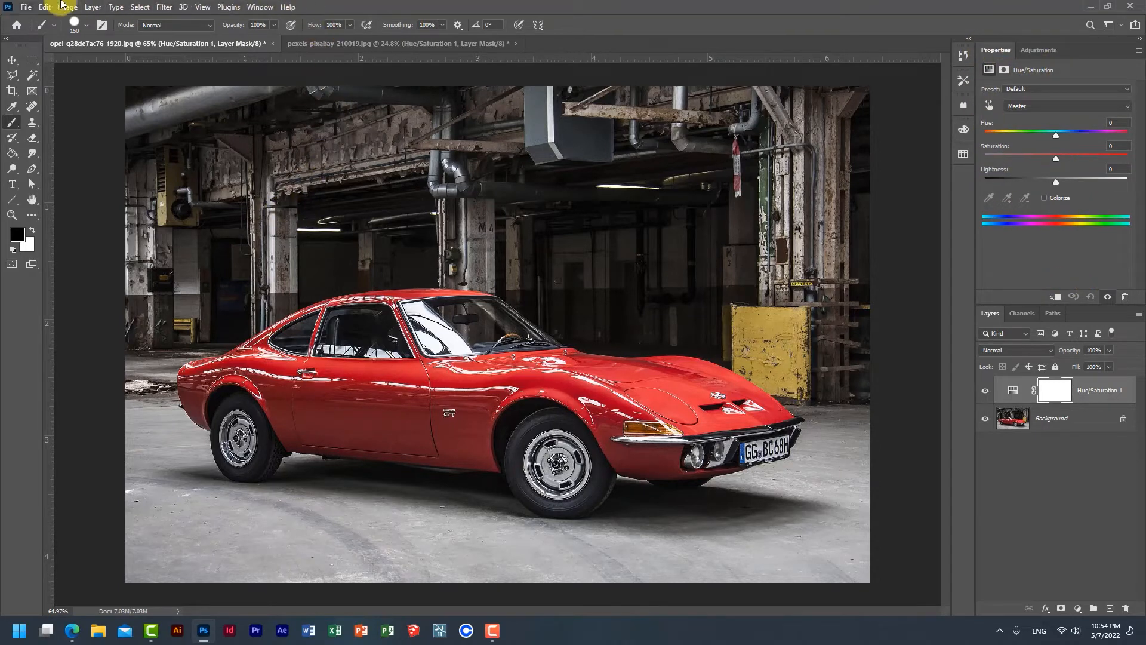
left_click(260, 8)
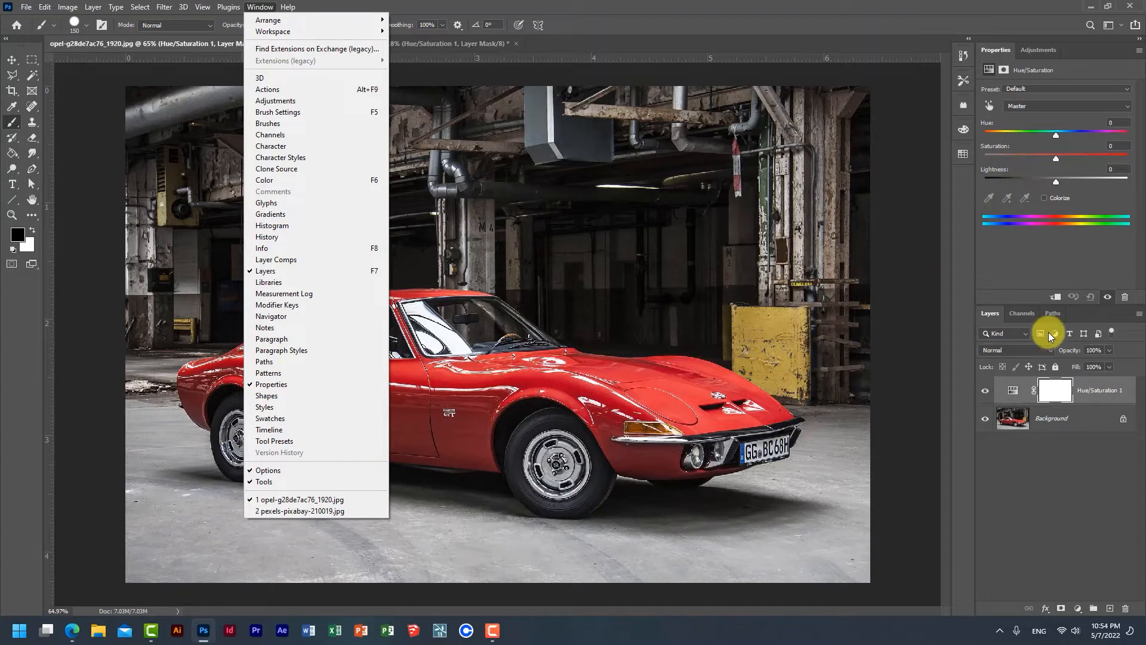
left_click(1042, 256)
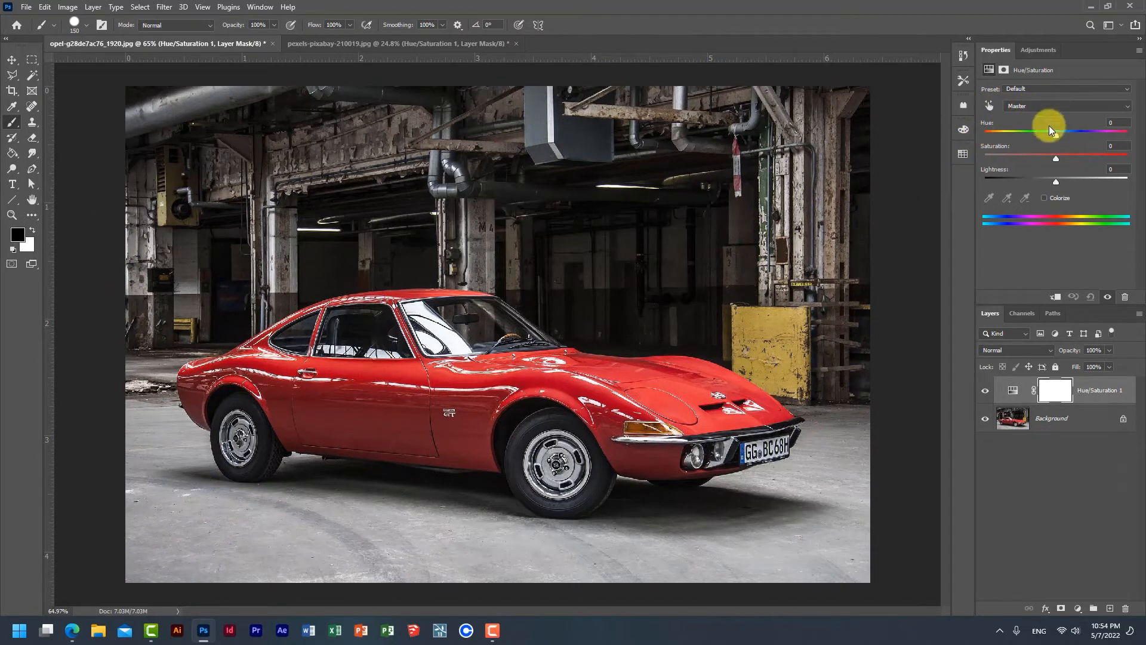
- Try a Master hue of -121 on the whole image, and reset the hue to 0
left_click_drag(1055, 133, 1001, 128)
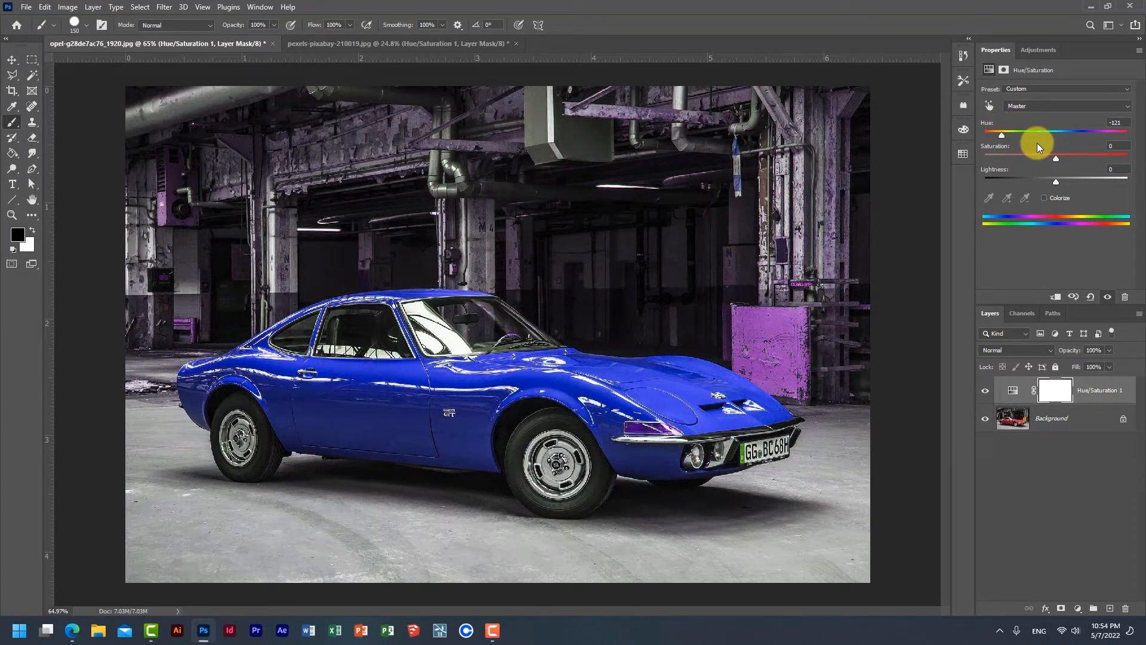
key("ctrl+z")
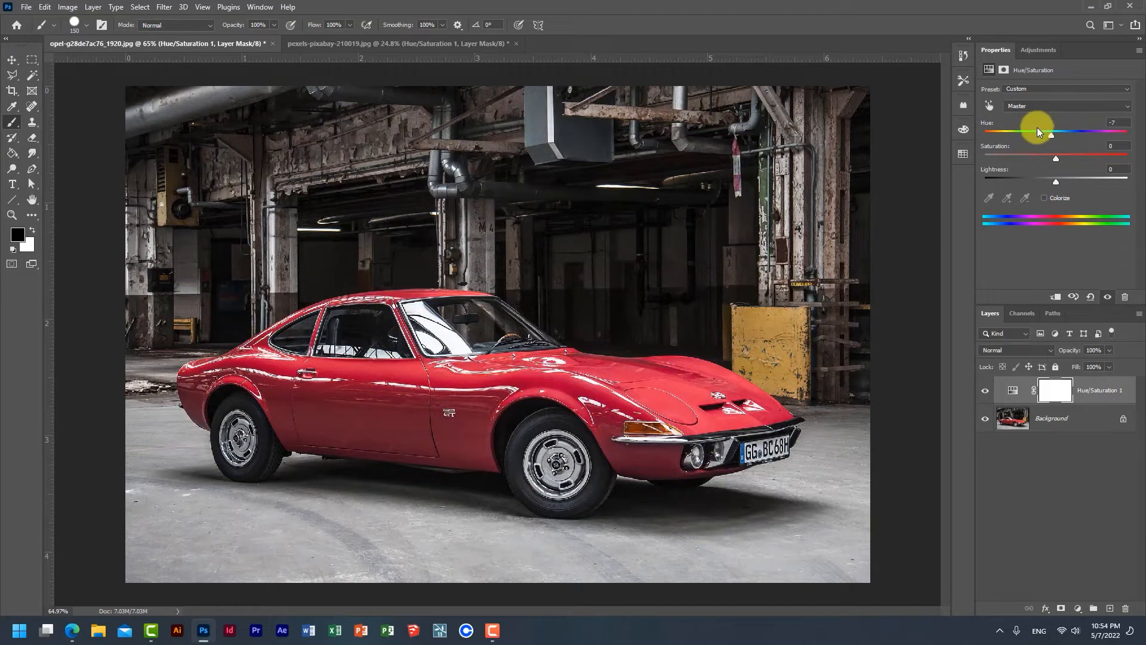
double_click(993, 127)
- Sample the red paint on the car's hood with the on-image adjustment tool to target the Reds range
left_click(991, 110)
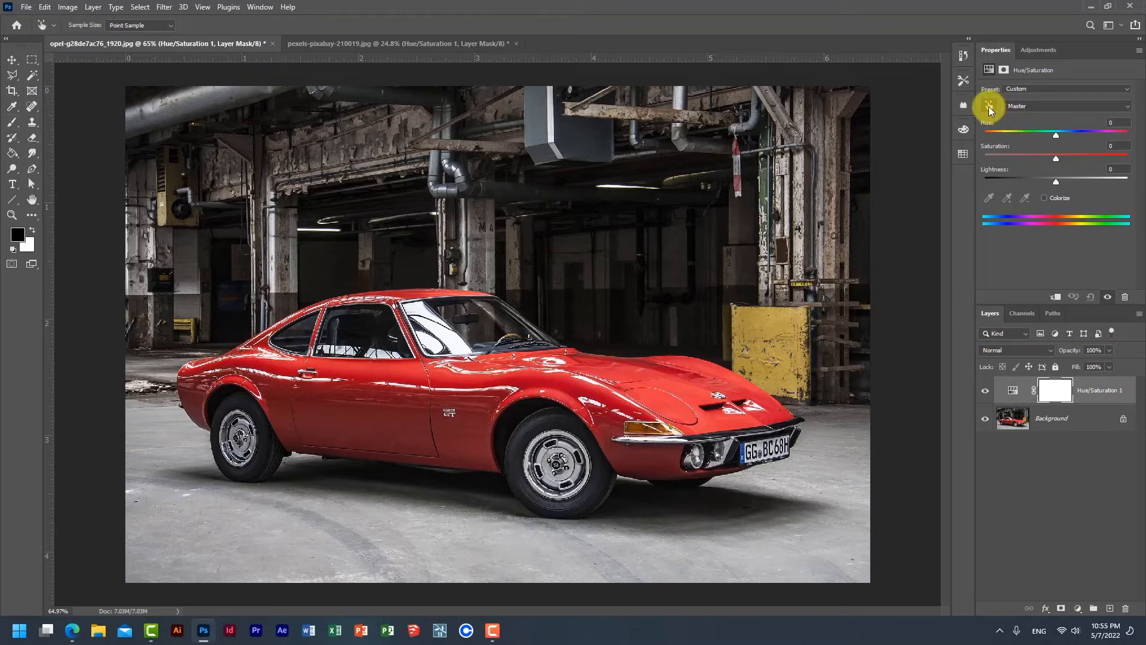
key("b")
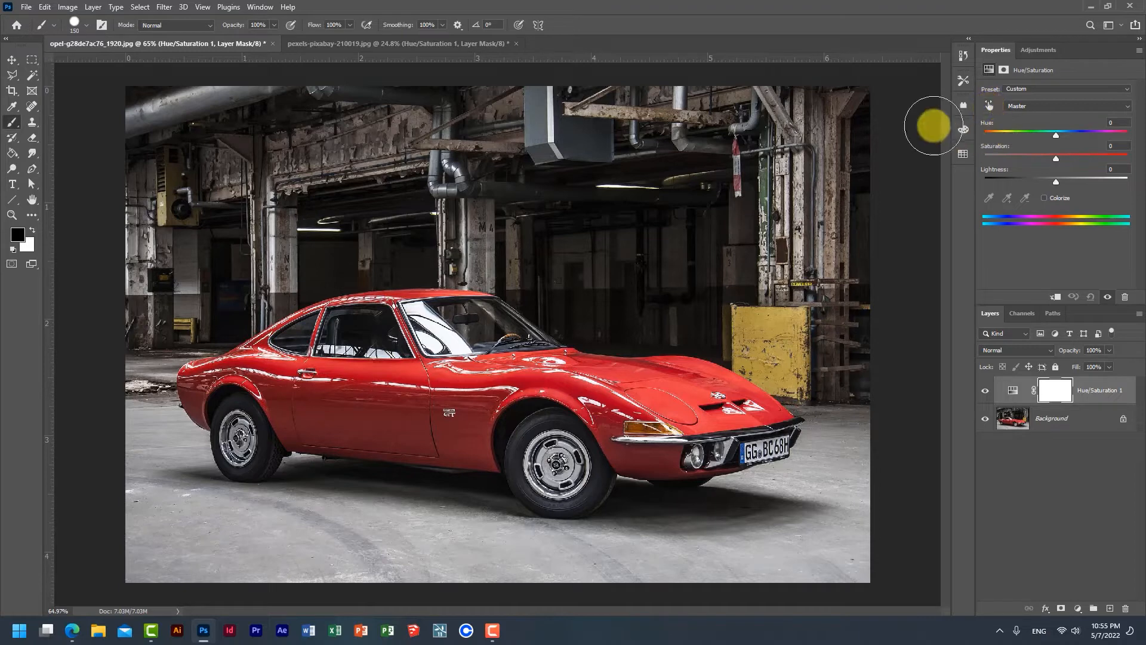
left_click(990, 107)
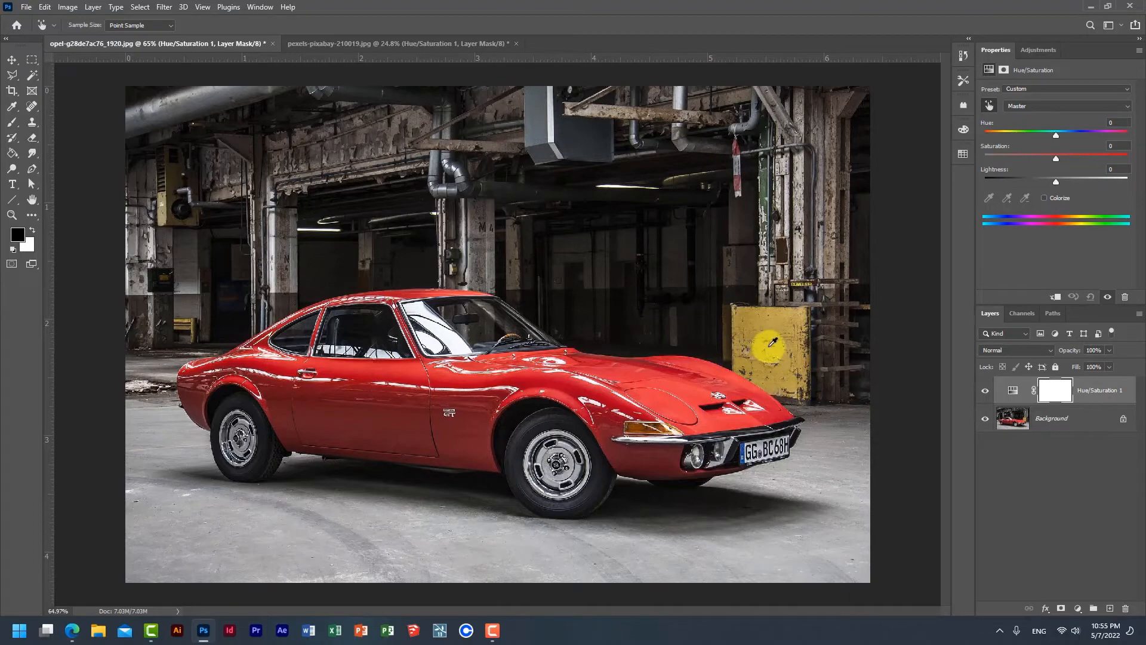
scroll(781, 317, "up", 5)
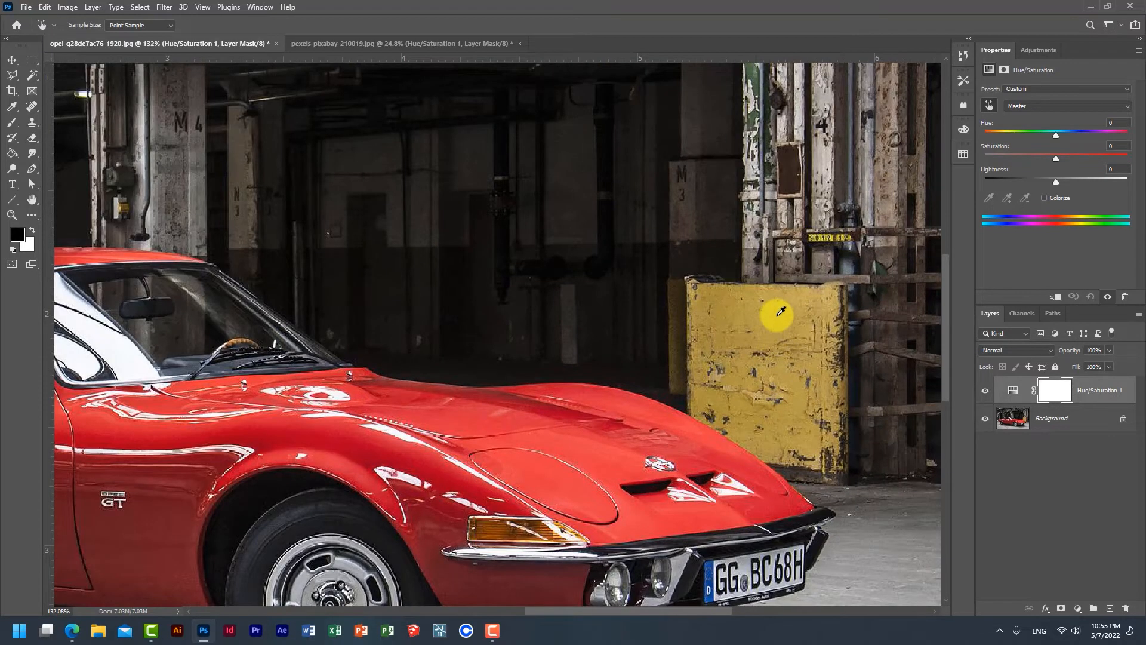
scroll(770, 316, "down", 3)
scroll(182, 388, "up", 1)
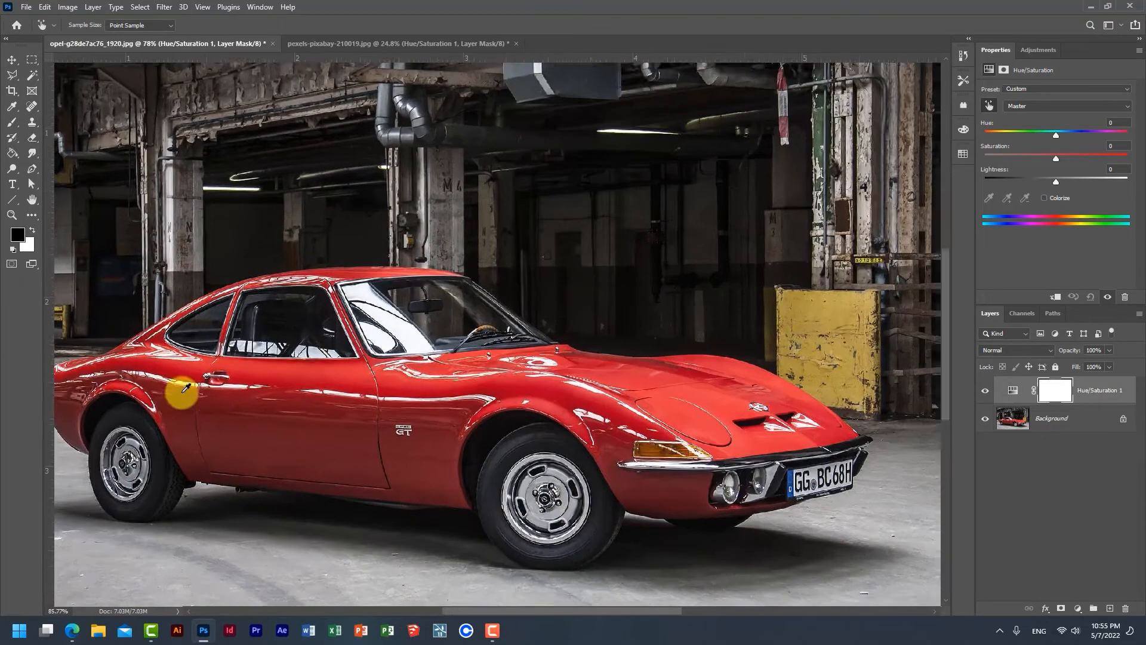
scroll(182, 388, "up", 2)
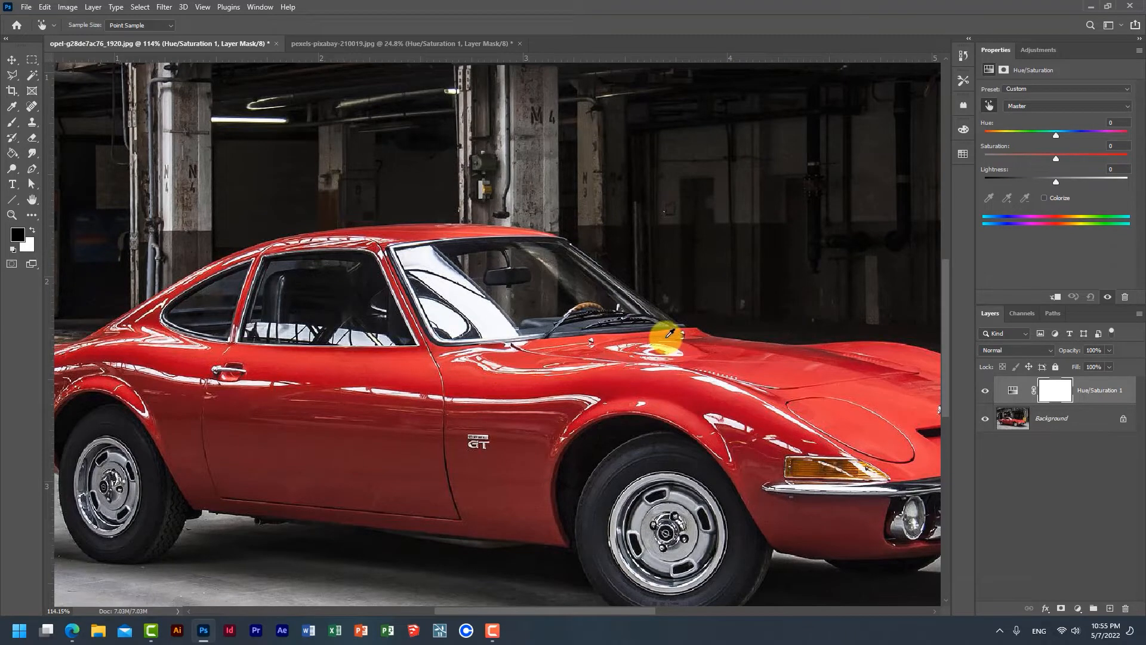
scroll(504, 296, "down", 2)
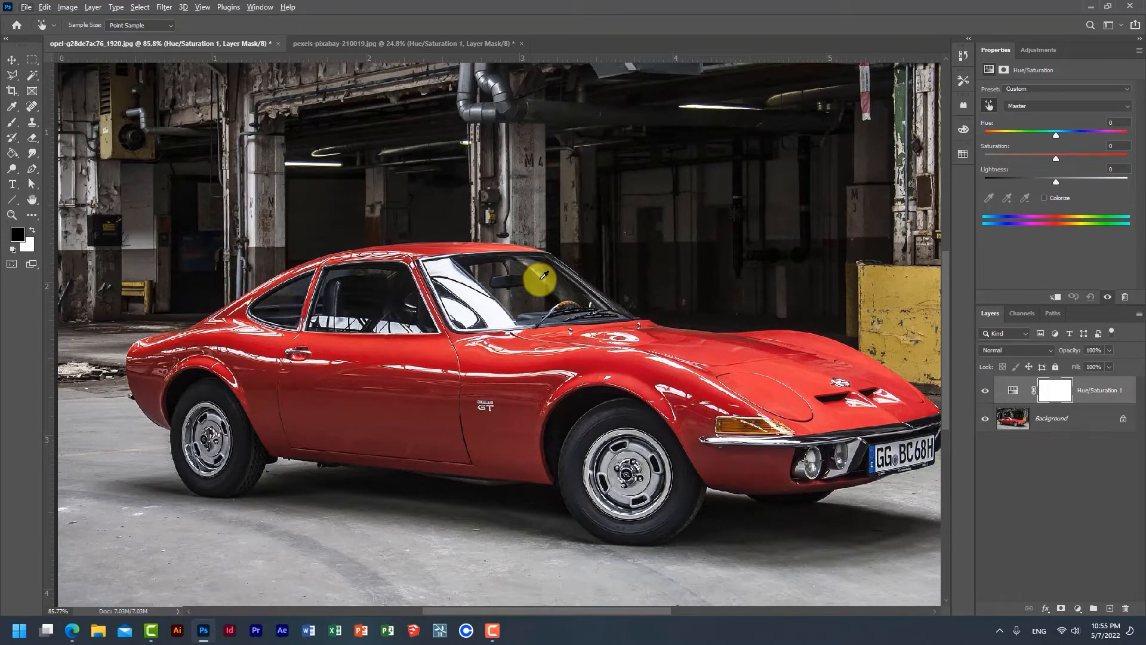
scroll(435, 338, "up", 3)
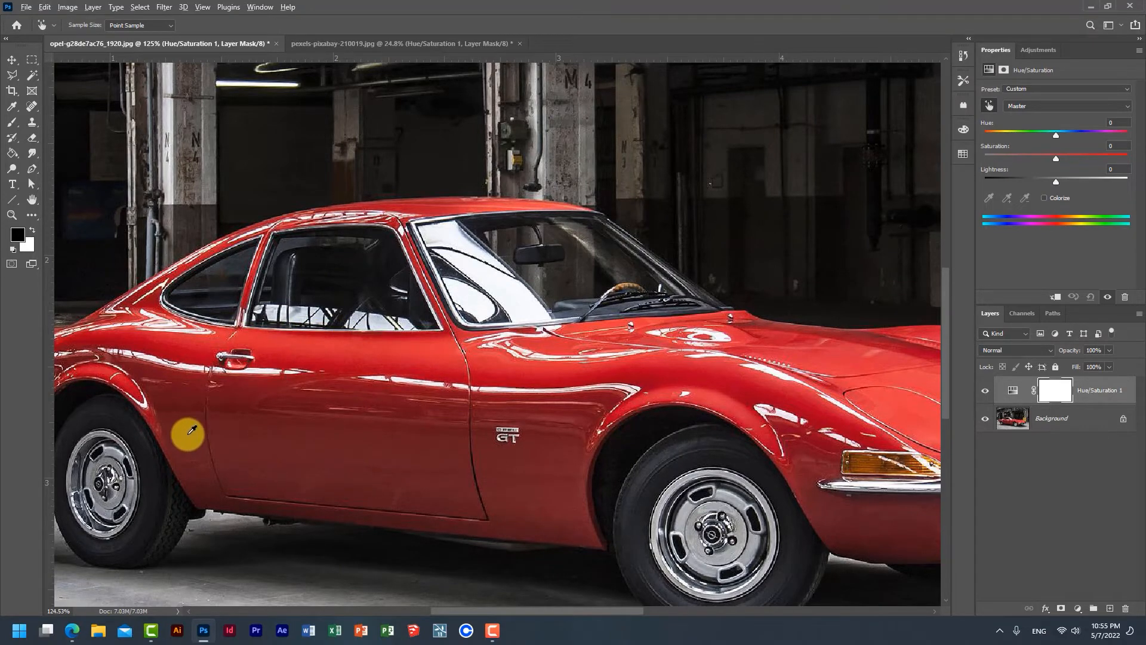
scroll(245, 437, "down", 2)
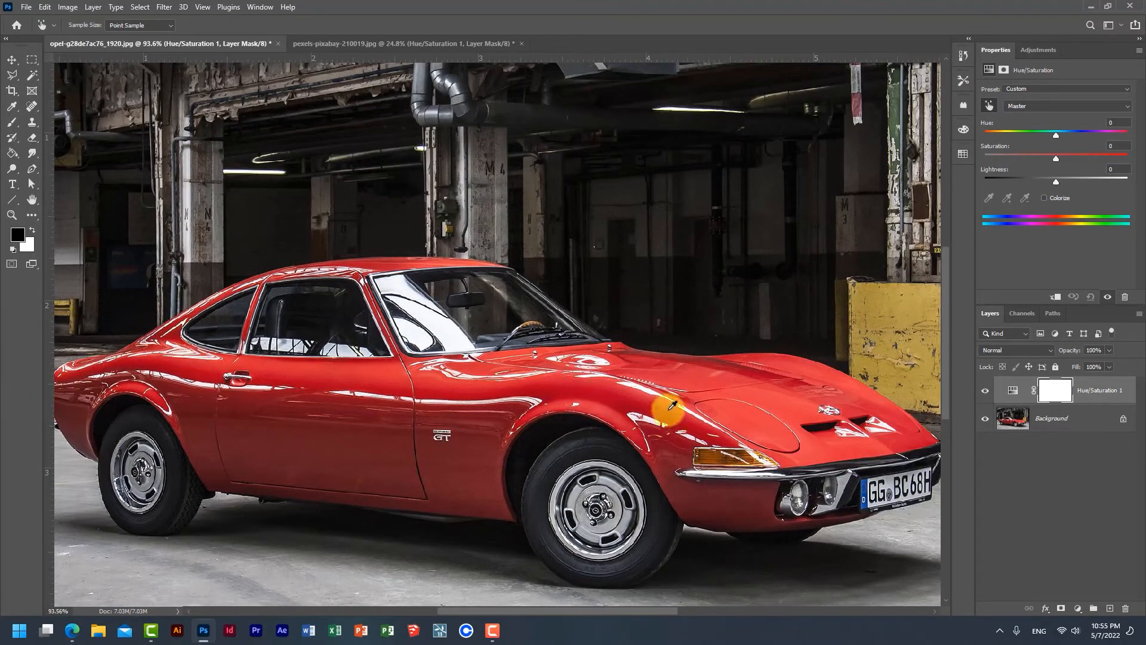
scroll(671, 405, "up", 4)
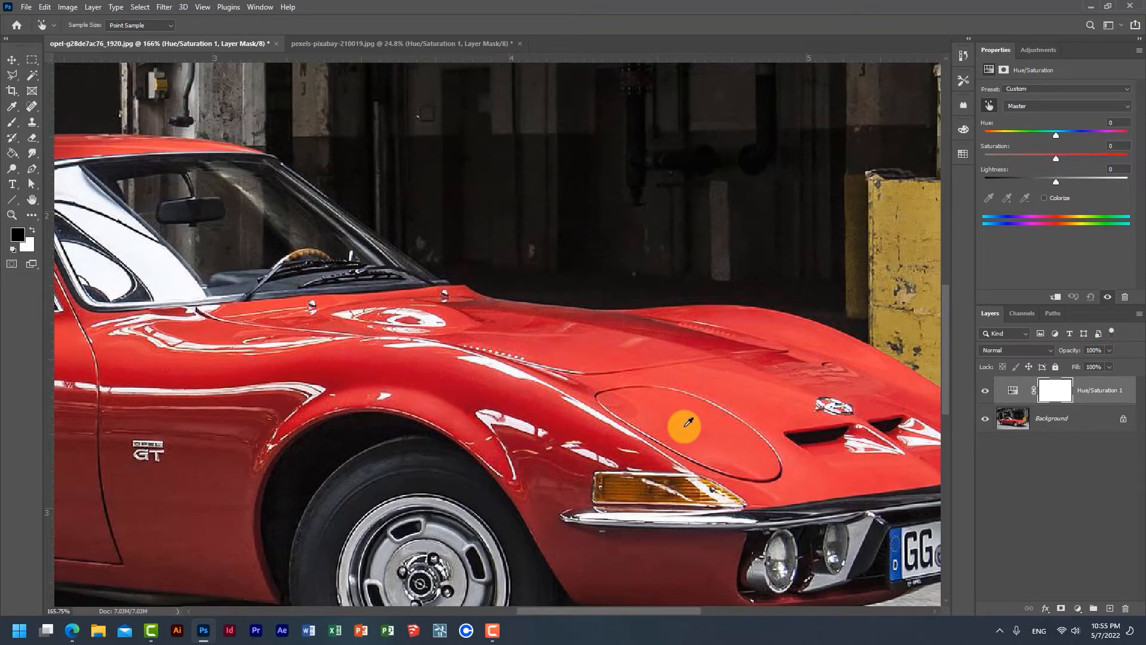
scroll(688, 423, "down", 4)
scroll(686, 418, "up", 5)
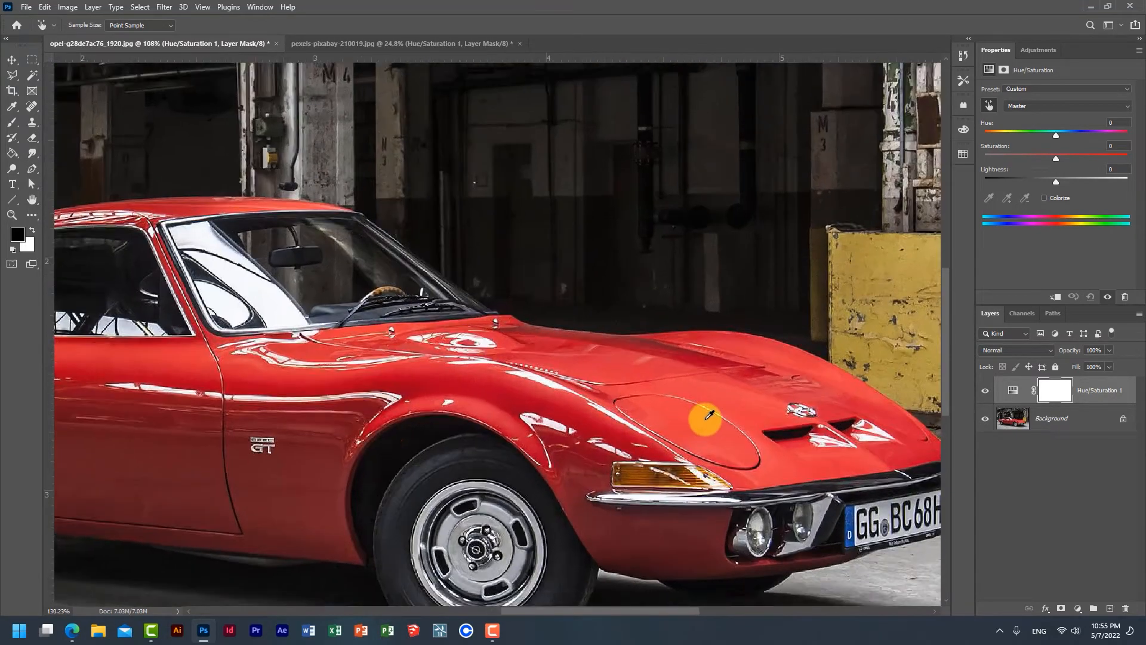
left_click(673, 423)
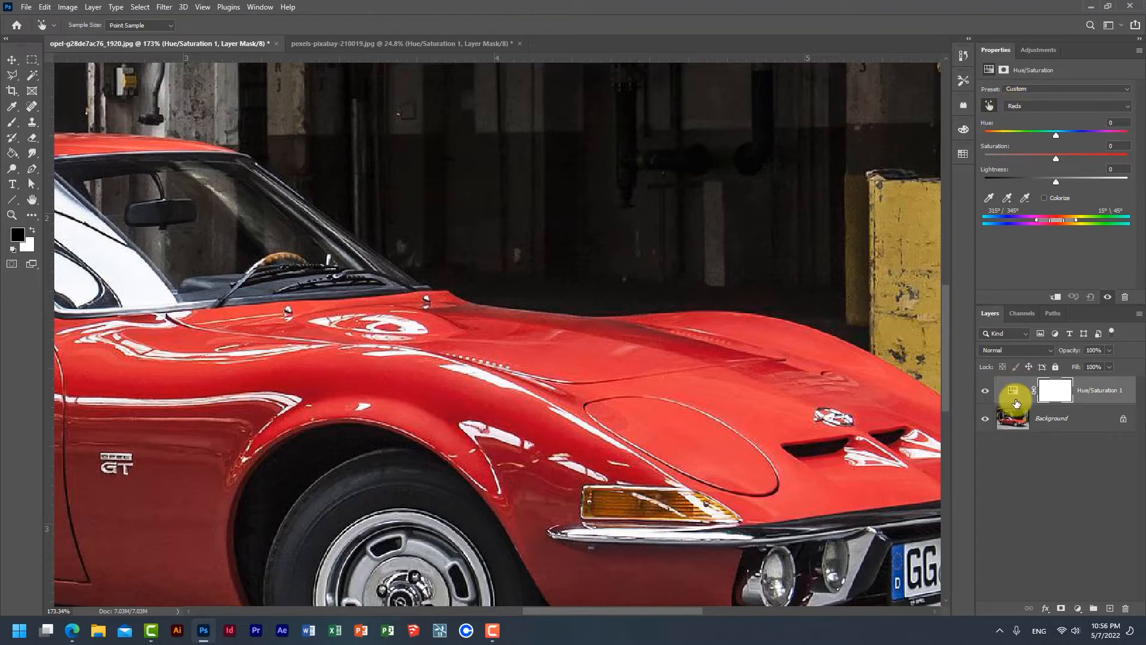
- Try the Reds hue at both extremes, +180 and -180, and reset it to 0
left_click(1006, 198)
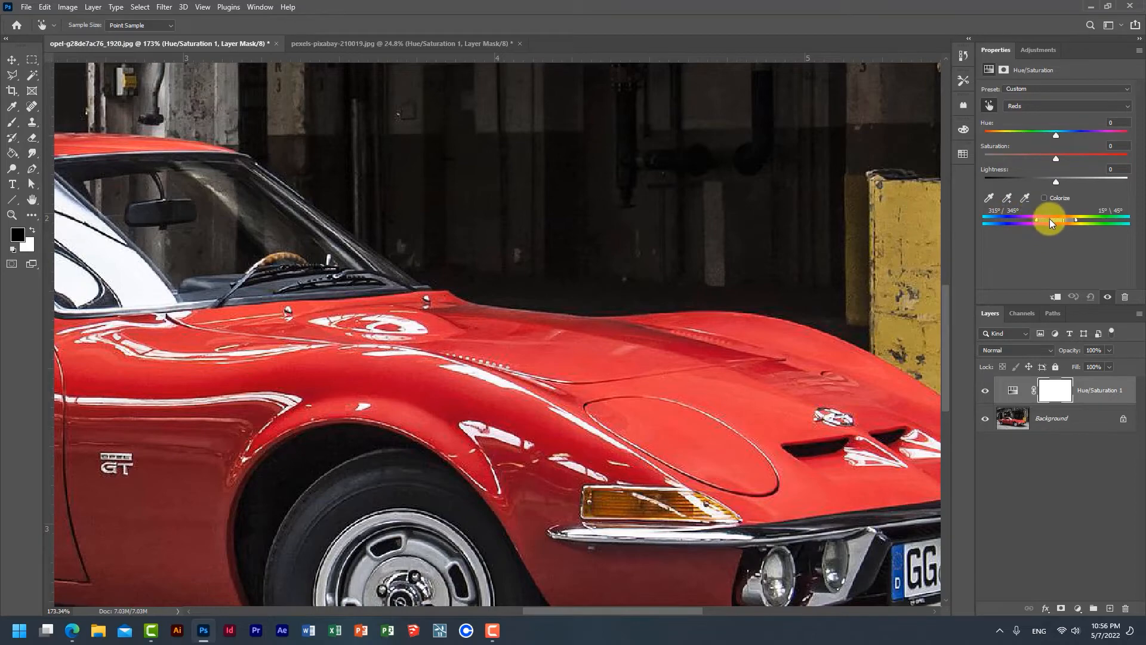
scroll(397, 203, "down", 5)
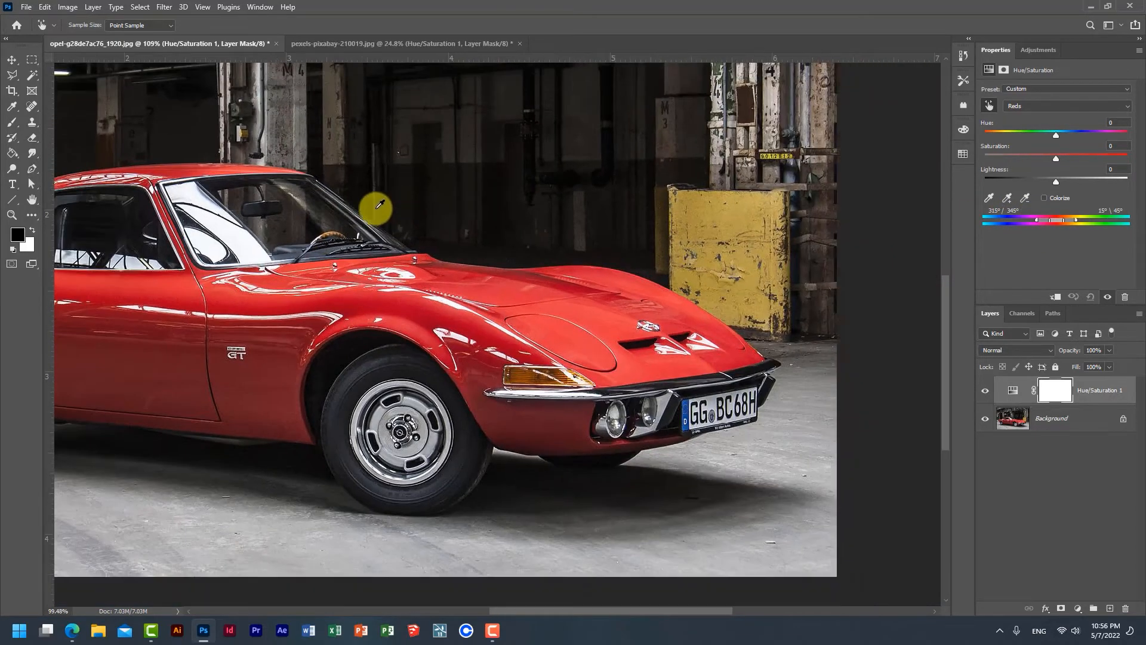
scroll(239, 167, "down", 4)
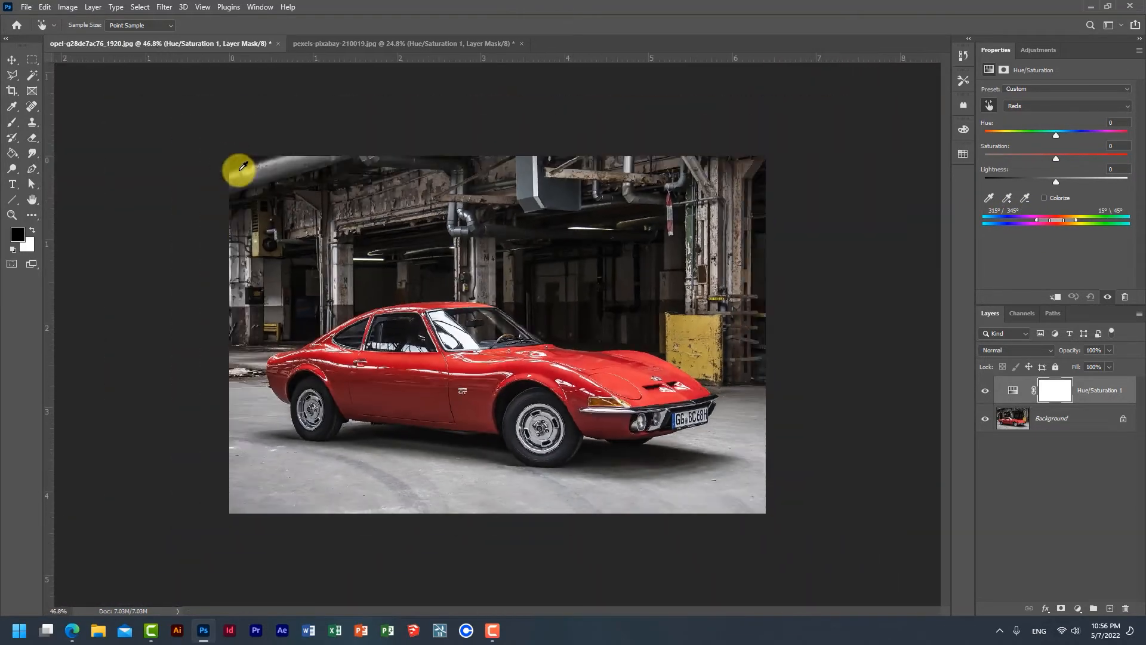
scroll(507, 316, "up", 2)
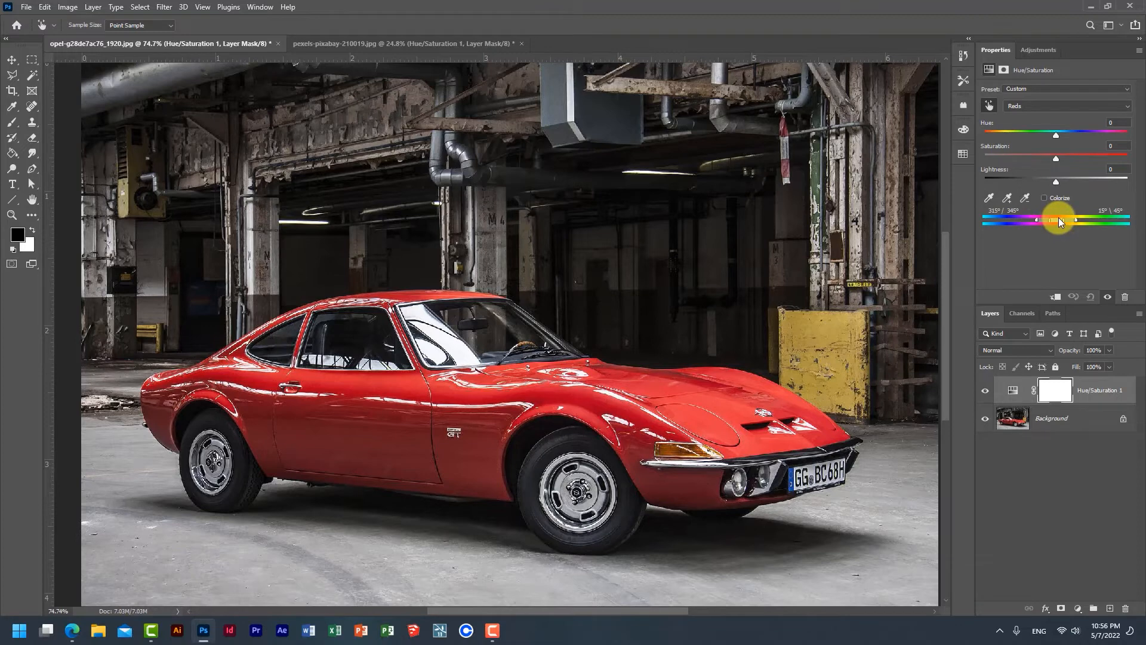
left_click_drag(1051, 140, 1137, 163)
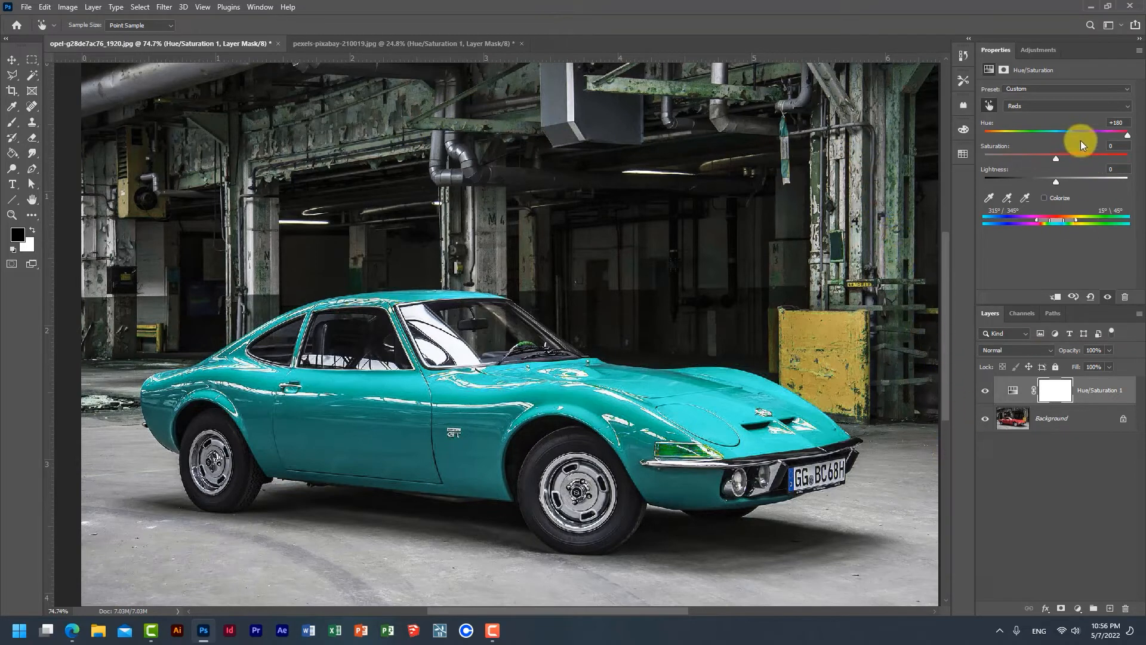
left_click_drag(1072, 131, 984, 130)
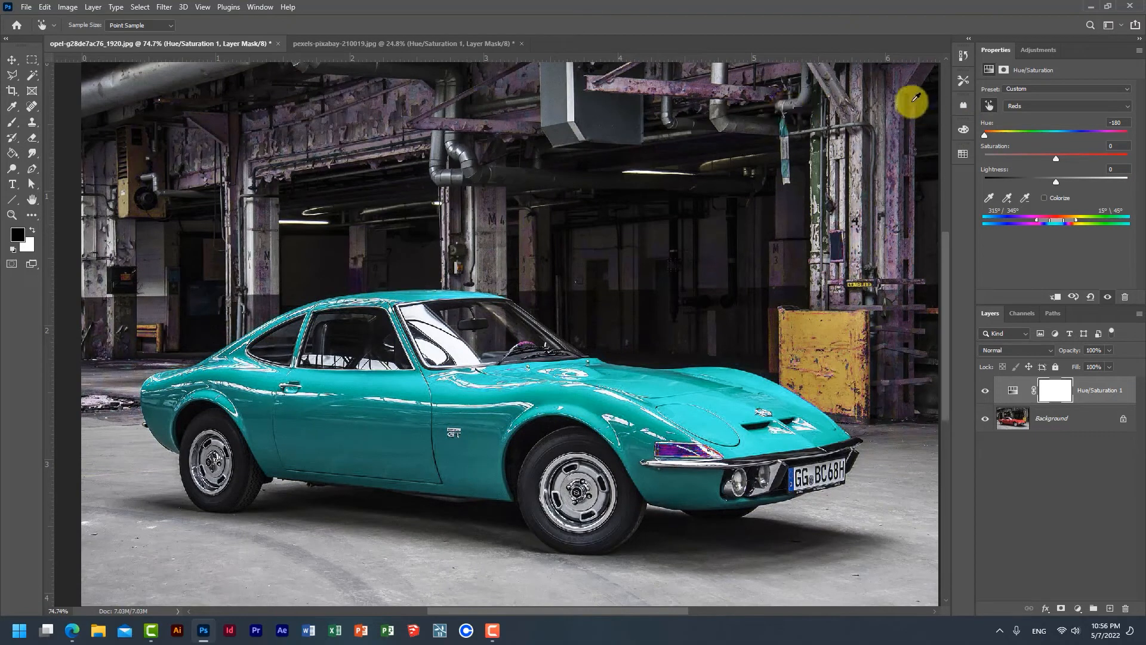
double_click(991, 124)
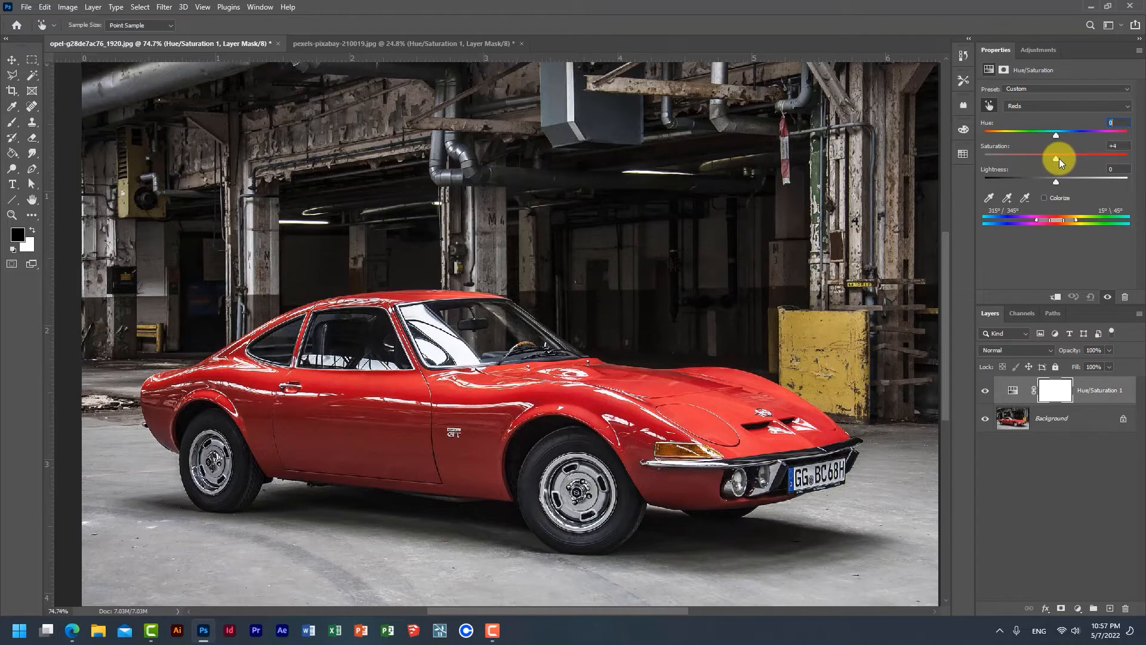
- Try fully desaturating the Reds to -100, and set their saturation to +1
left_click_drag(1058, 159, 840, 160)
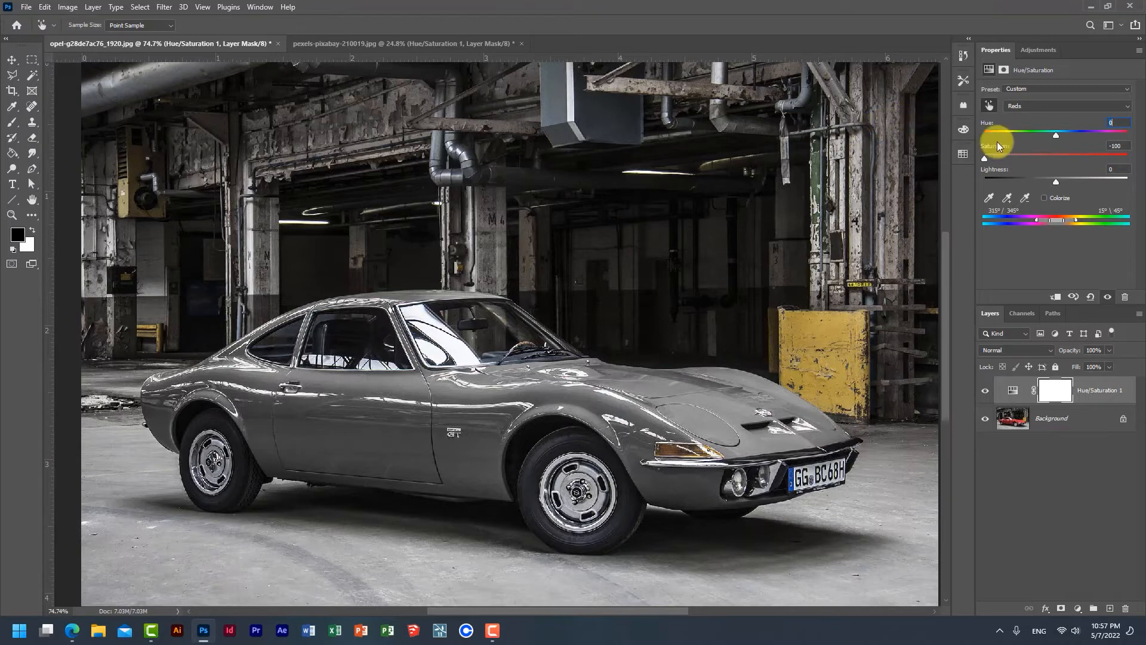
left_click_drag(1003, 154, 975, 167)
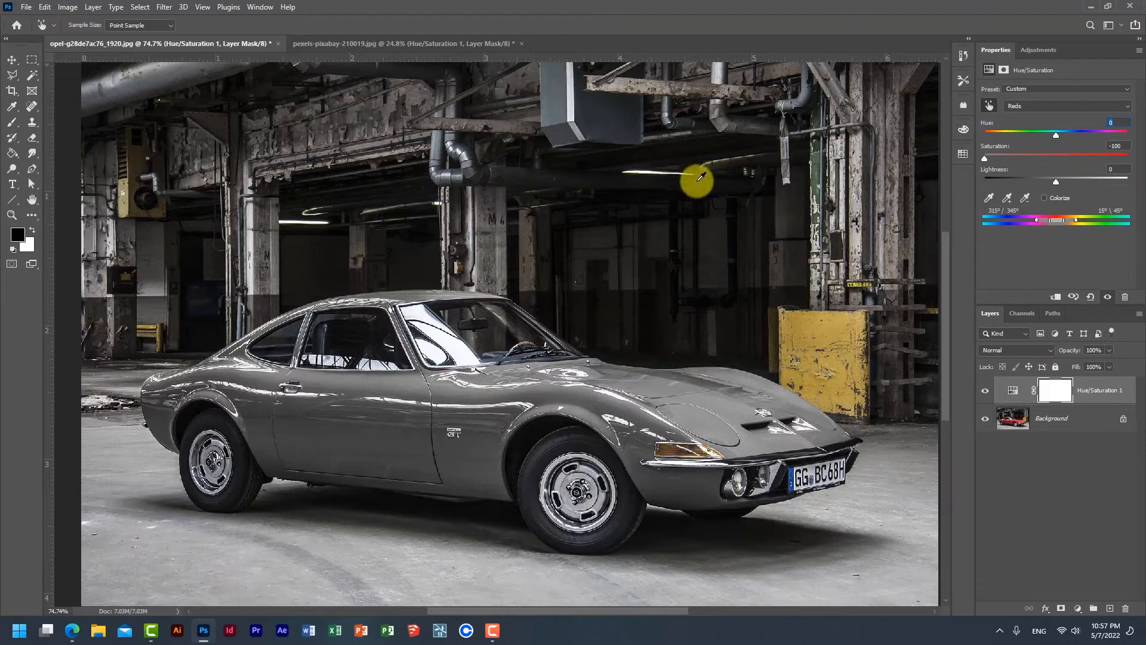
left_click(995, 147)
type("1")
key("Return")
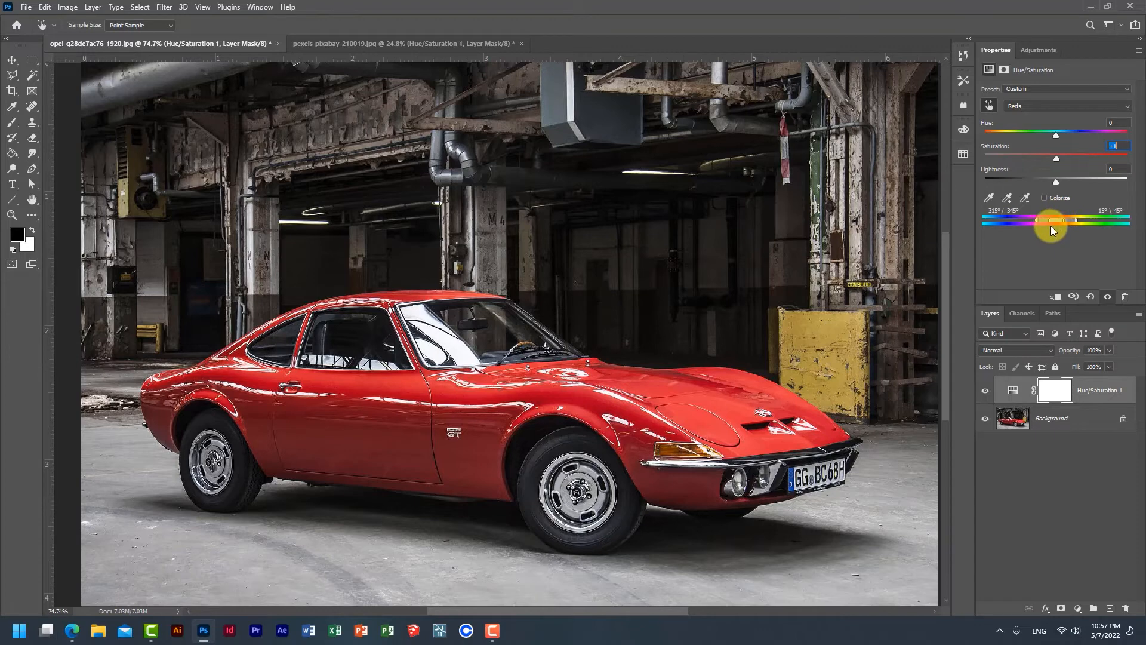
- Try a Reds hue of +155 to turn the car green, and reset the hue to 0
left_click_drag(1054, 138, 1121, 145)
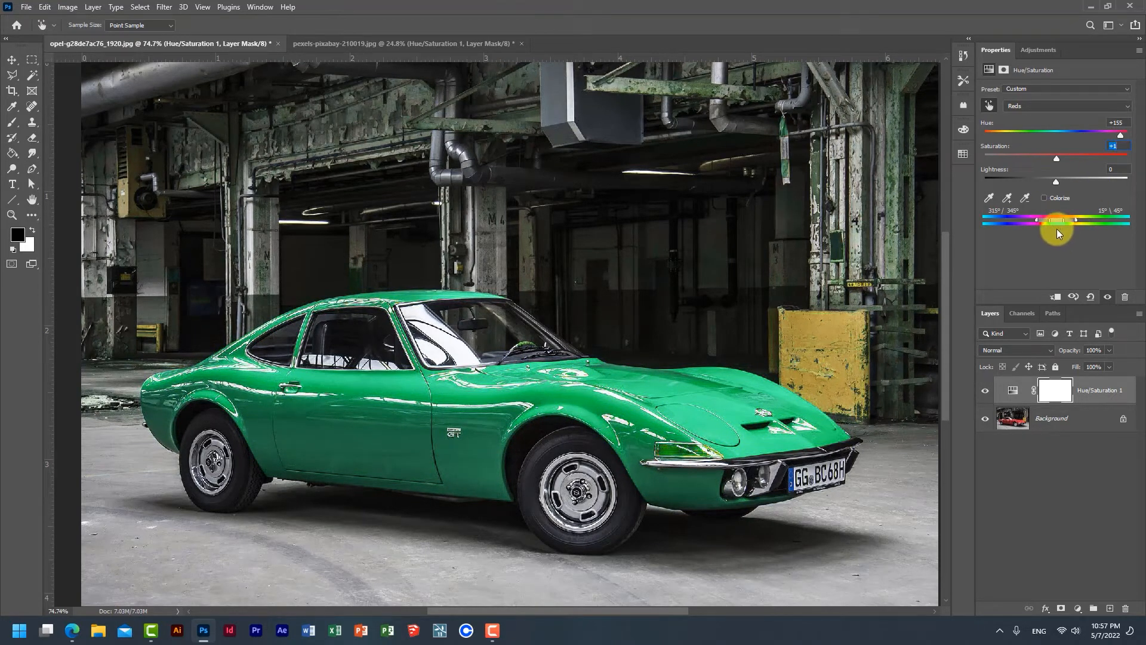
double_click(989, 124)
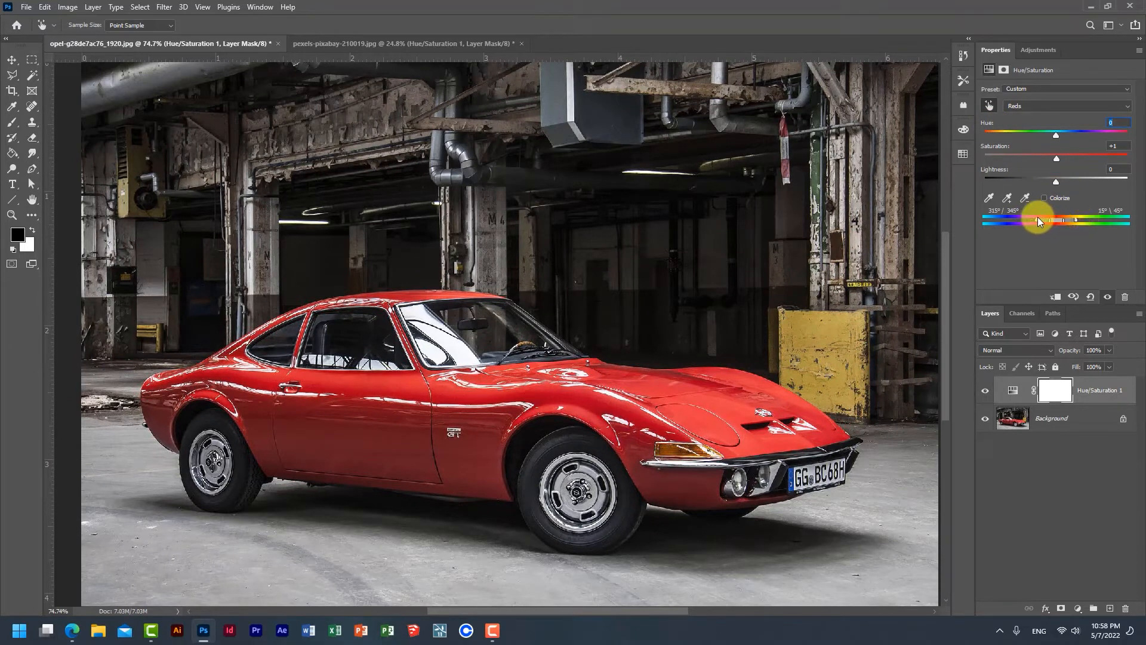
- Narrow the Reds color range to 330°/345° and 10°\24°, and set the Reds hue to +36 to recolor the car orange
left_click_drag(1036, 220, 1071, 220)
left_click_drag(1063, 223, 1060, 223)
left_click_drag(1068, 220, 1044, 220)
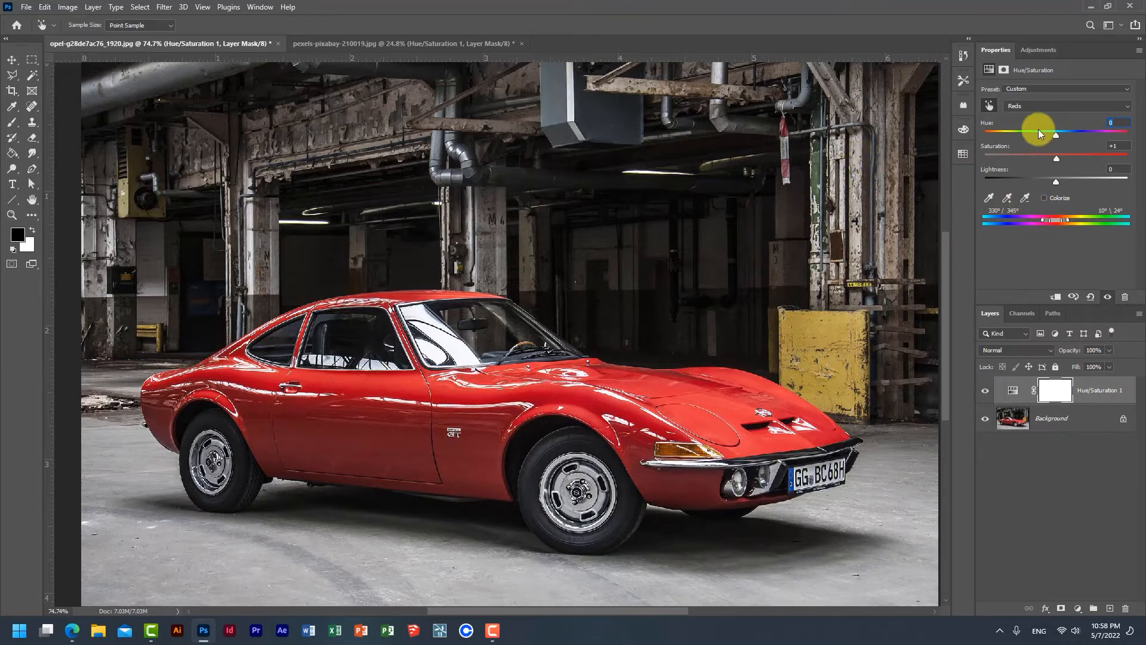
left_click(1079, 133)
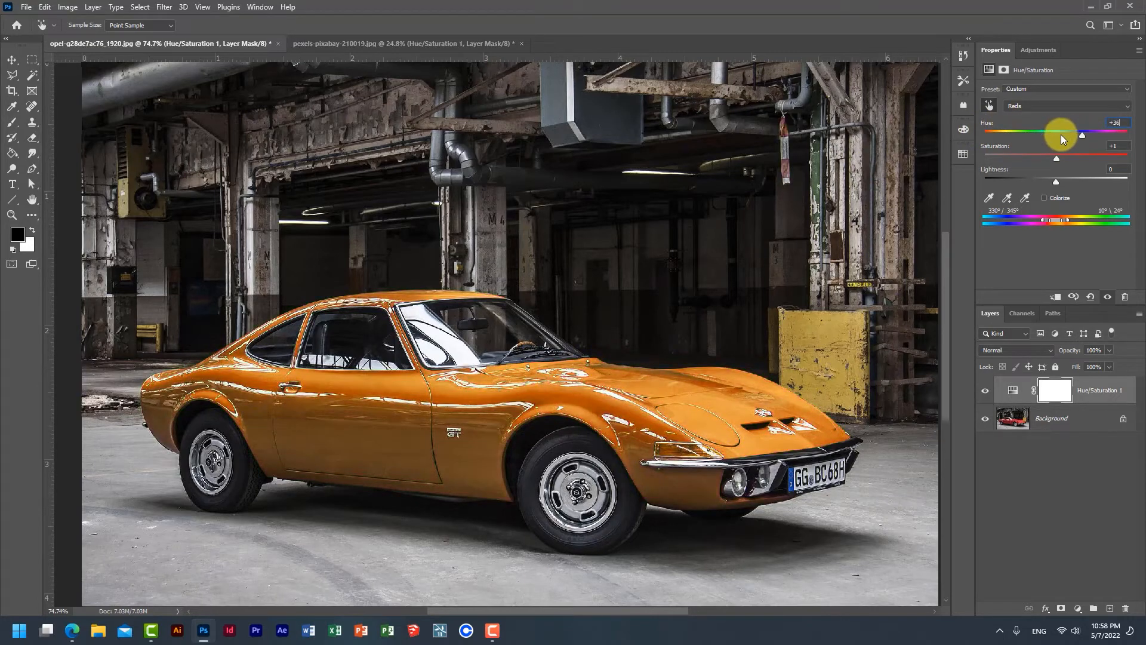
- Try a Reds hue of -180 to turn the car teal, and a hue of -82 to turn it purple
left_click_drag(1061, 139, 954, 128)
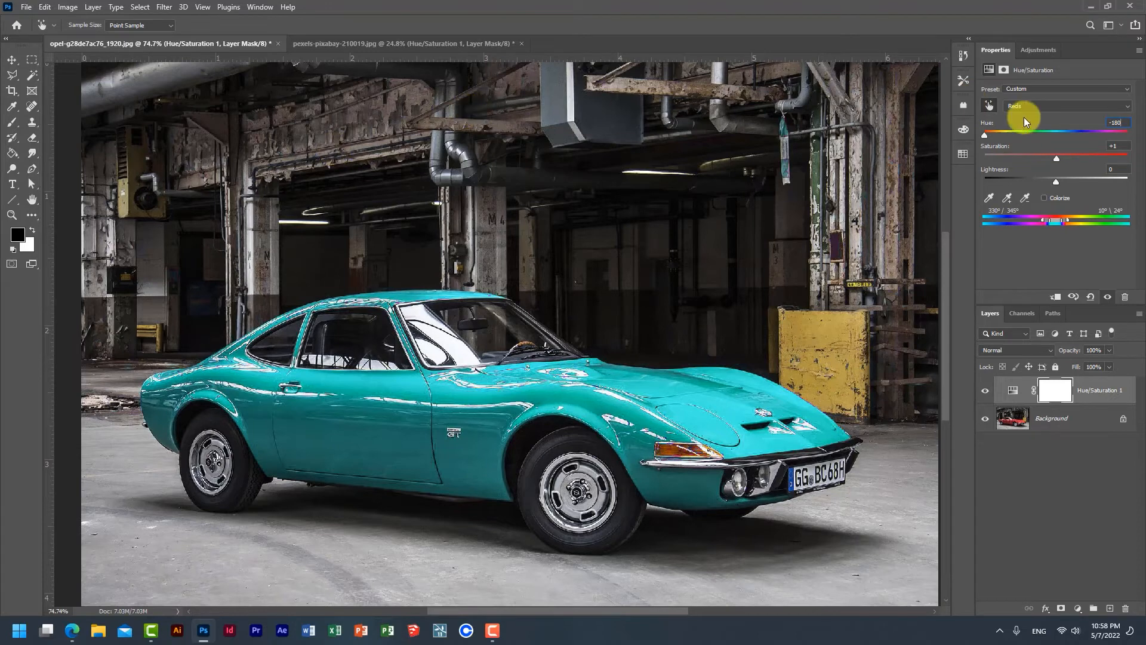
left_click_drag(985, 135, 1013, 135)
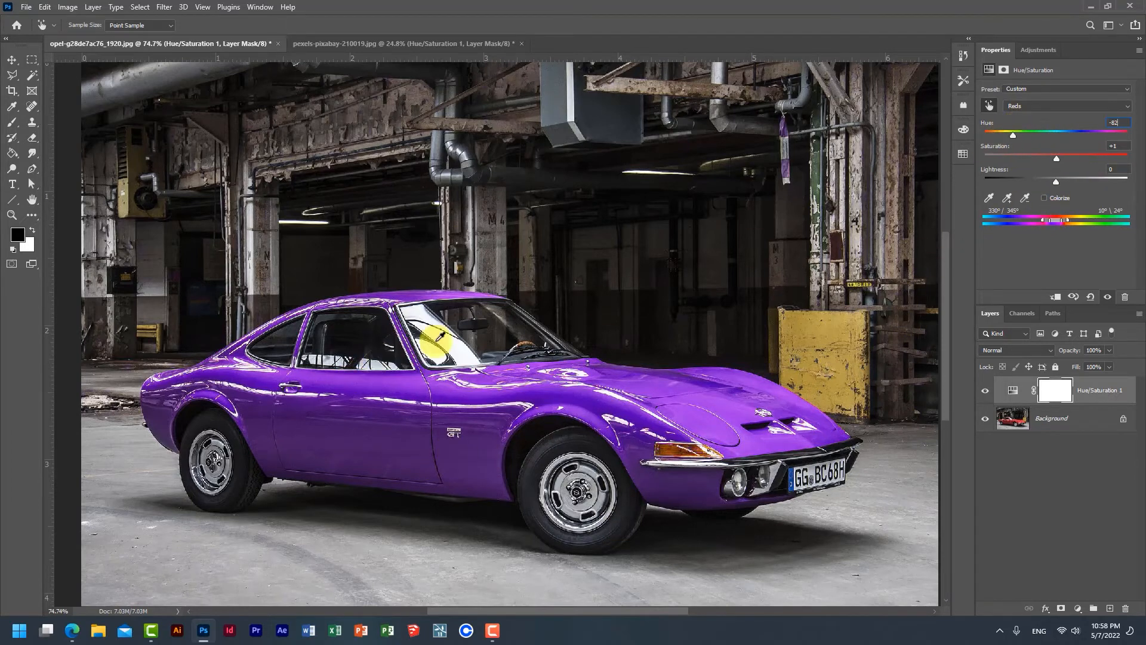
- Set the Reds to hue +53, saturation +9 and lightness 0 to recolor the car yellow, and deselect the layer
left_click_drag(1050, 126, 1054, 180)
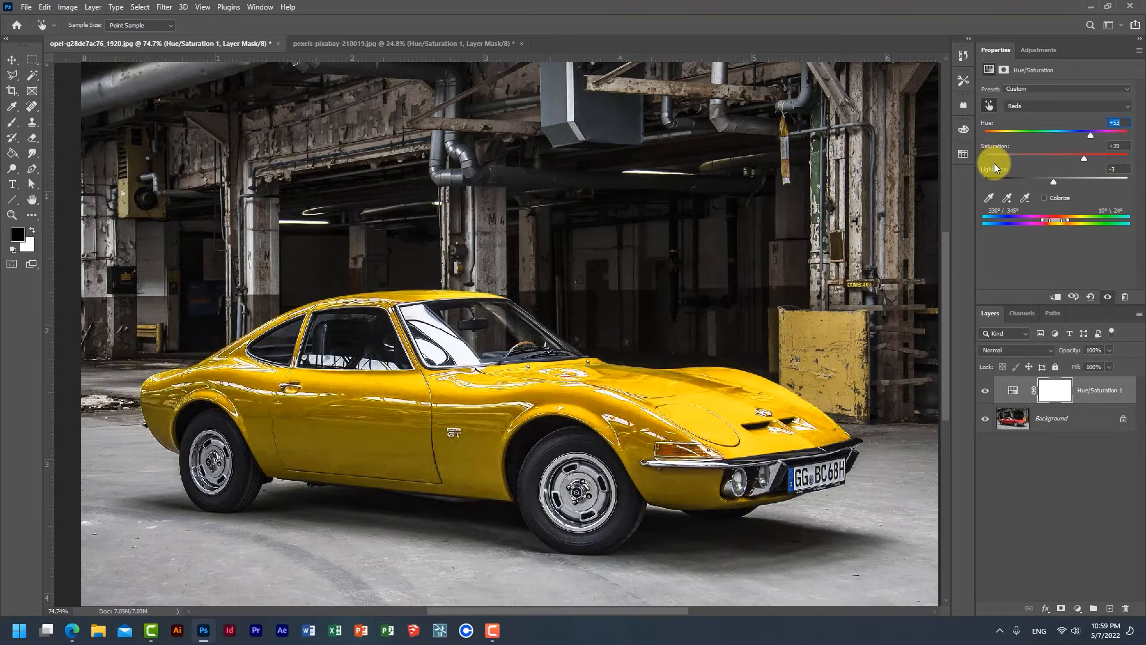
left_click_drag(1085, 156, 1062, 159)
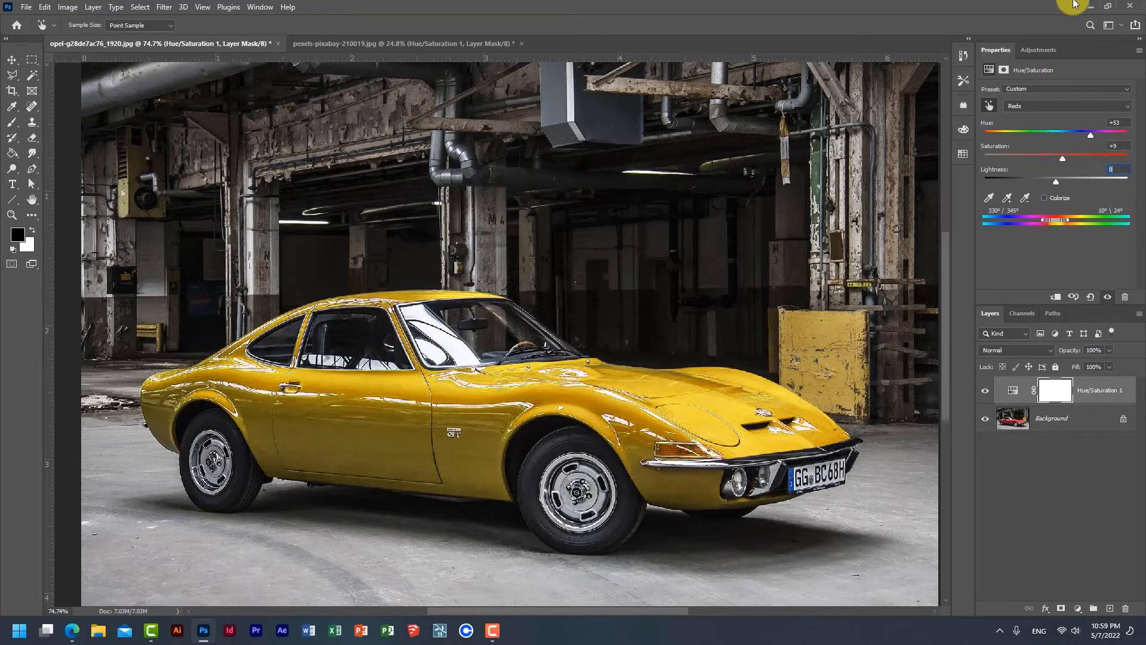
left_click(1067, 496)
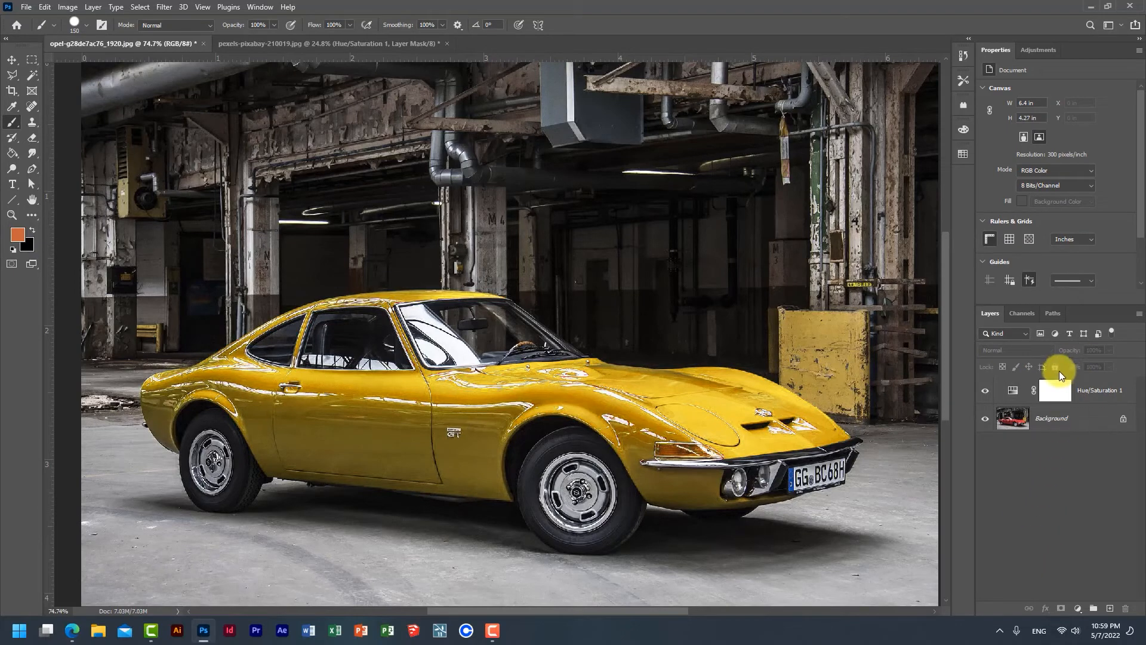
- Paint black on the Hue/Saturation layer mask around the car with a 250 px brush to exclude the surroundings from the adjustment
left_click(1047, 393)
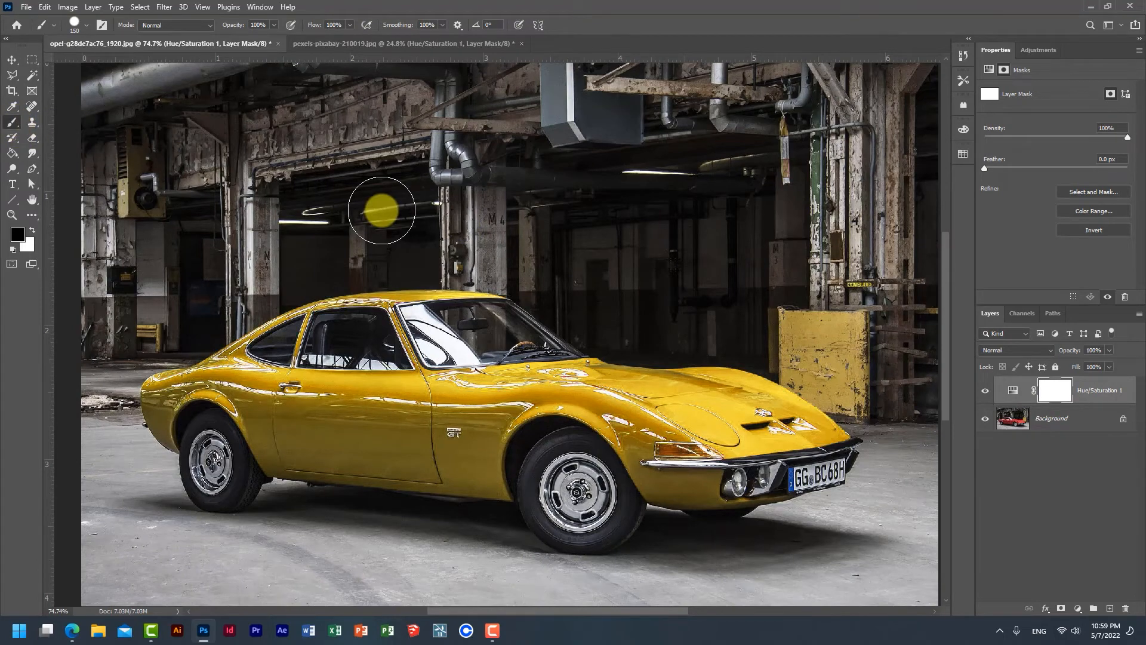
key("bracketleft")
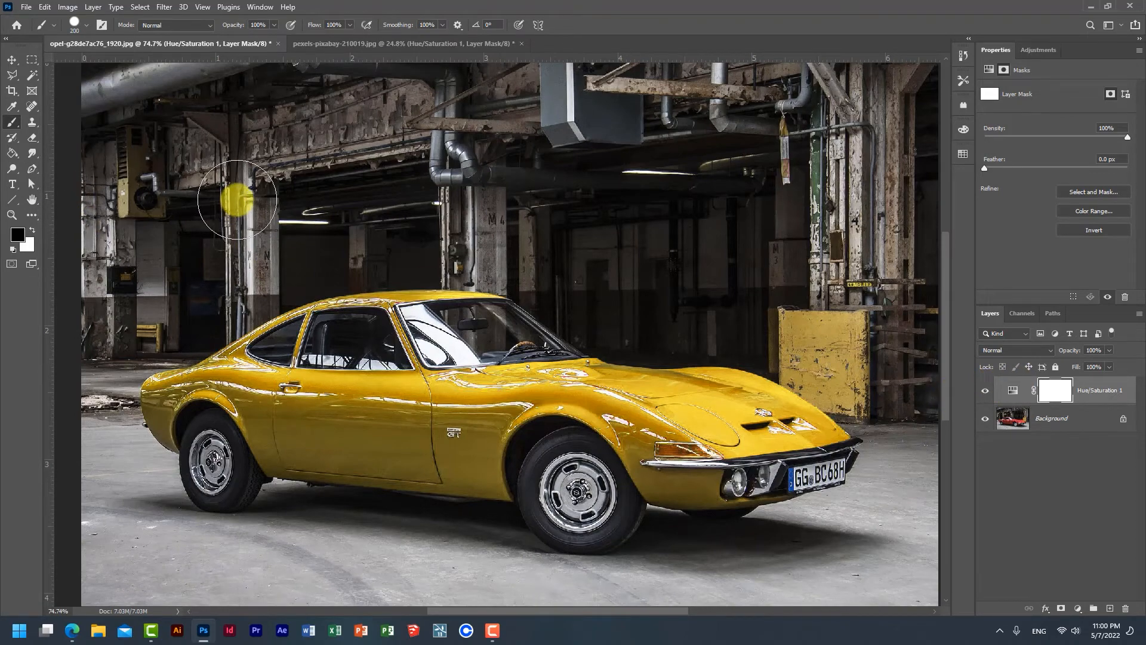
key("bracketright")
key("bracketright")
key("bracketright")
key("bracketright")
key("bracketright")
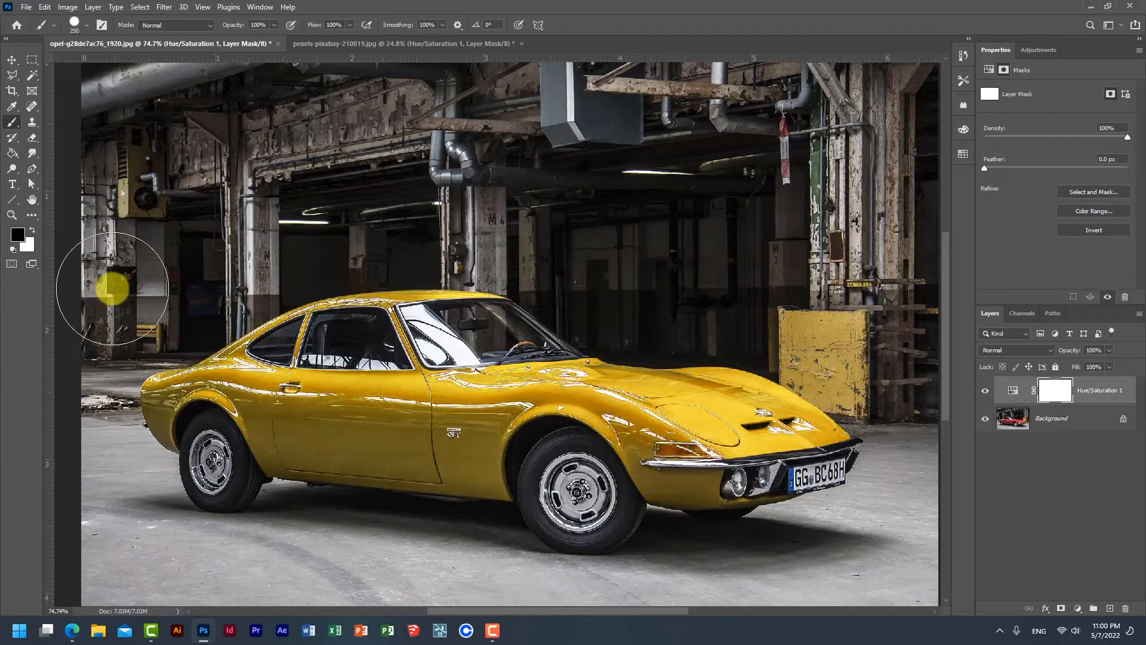
mouse_move(320, 146)
left_mouse_down()
mouse_move(894, 106)
mouse_move(774, 129)
mouse_move(780, 114)
mouse_move(865, 186)
left_mouse_up()
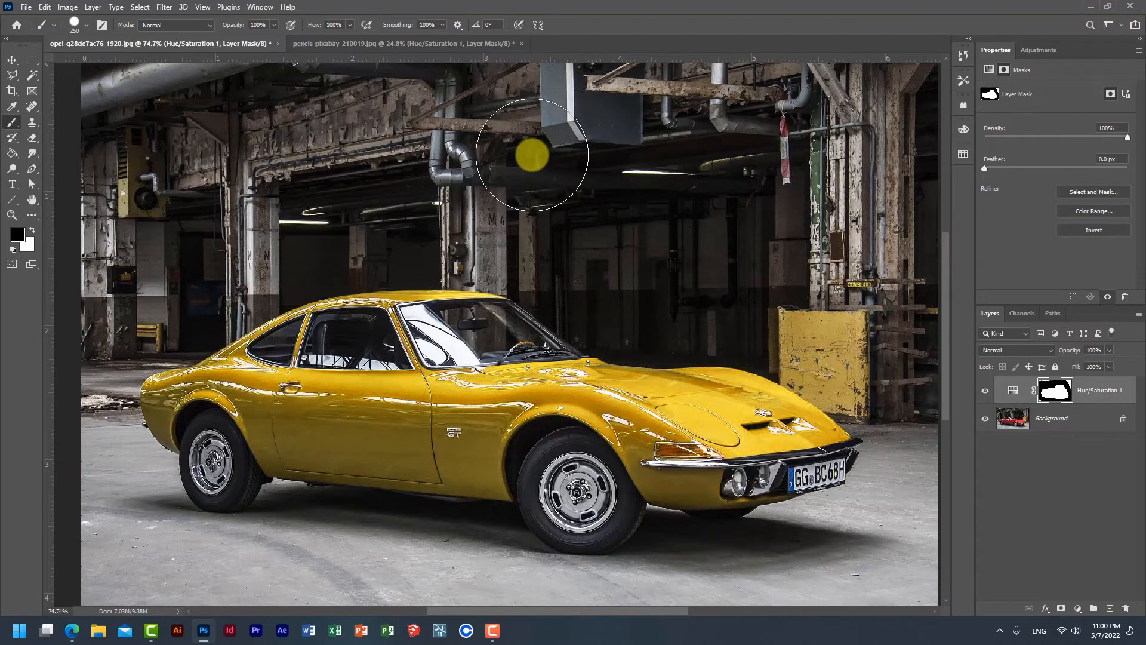
scroll(530, 153, "down", 5)
scroll(633, 269, "up", 2)
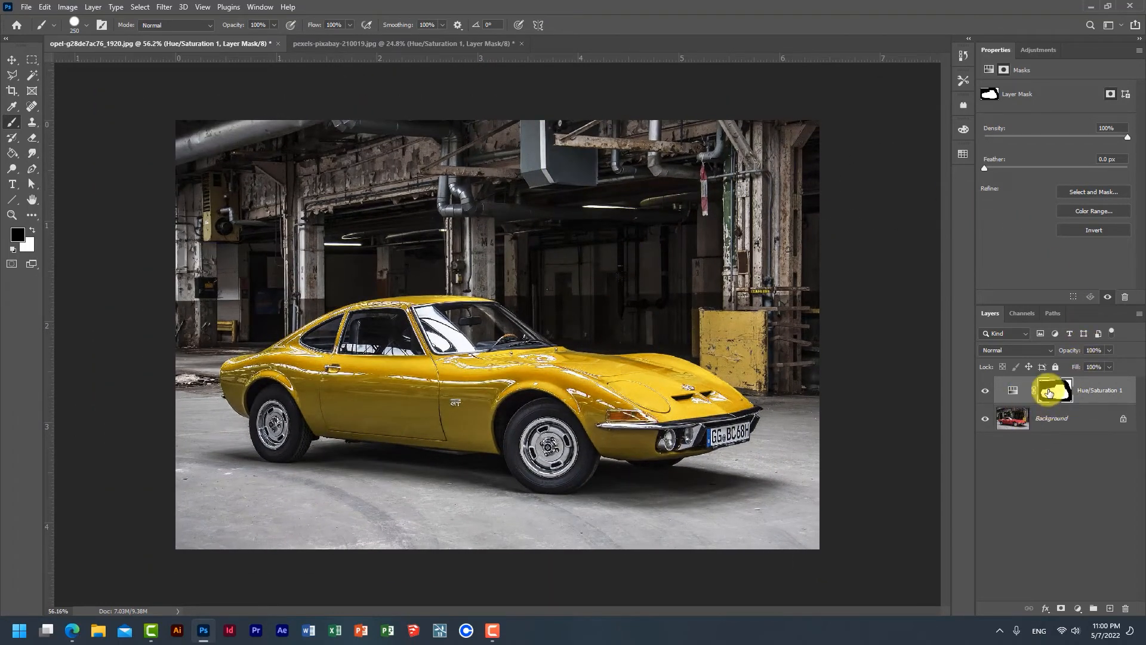
- Try Reds hues of -127 and -112 on the Hue/Saturation adjustment to turn the car blue, and deselect the layer
left_click(1014, 394)
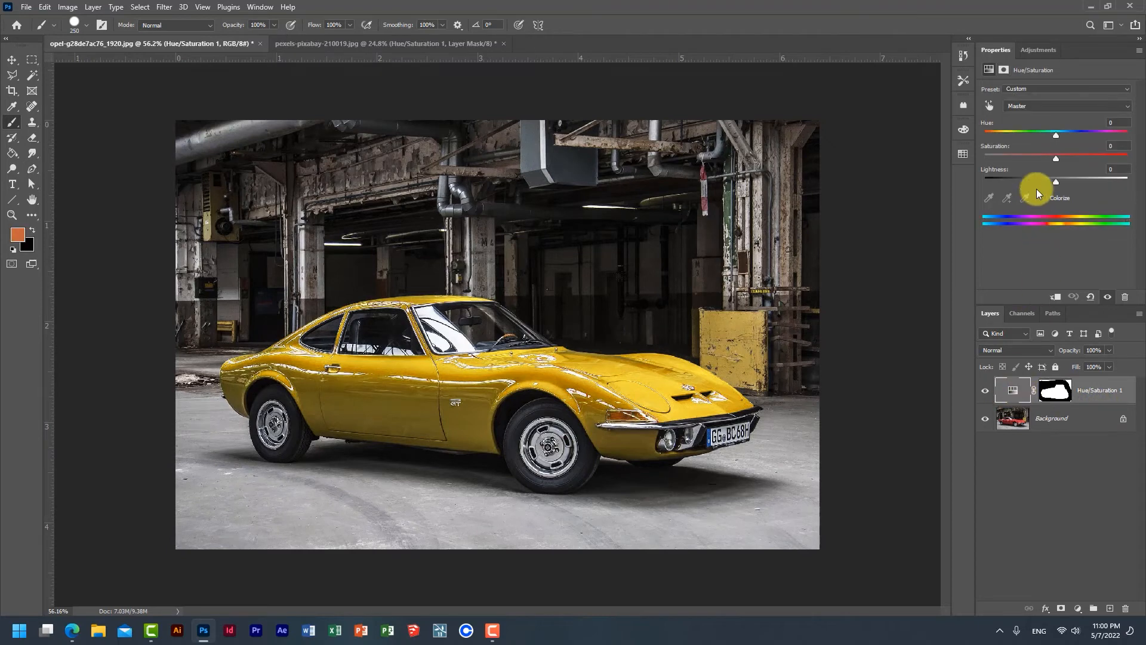
left_click(1027, 107)
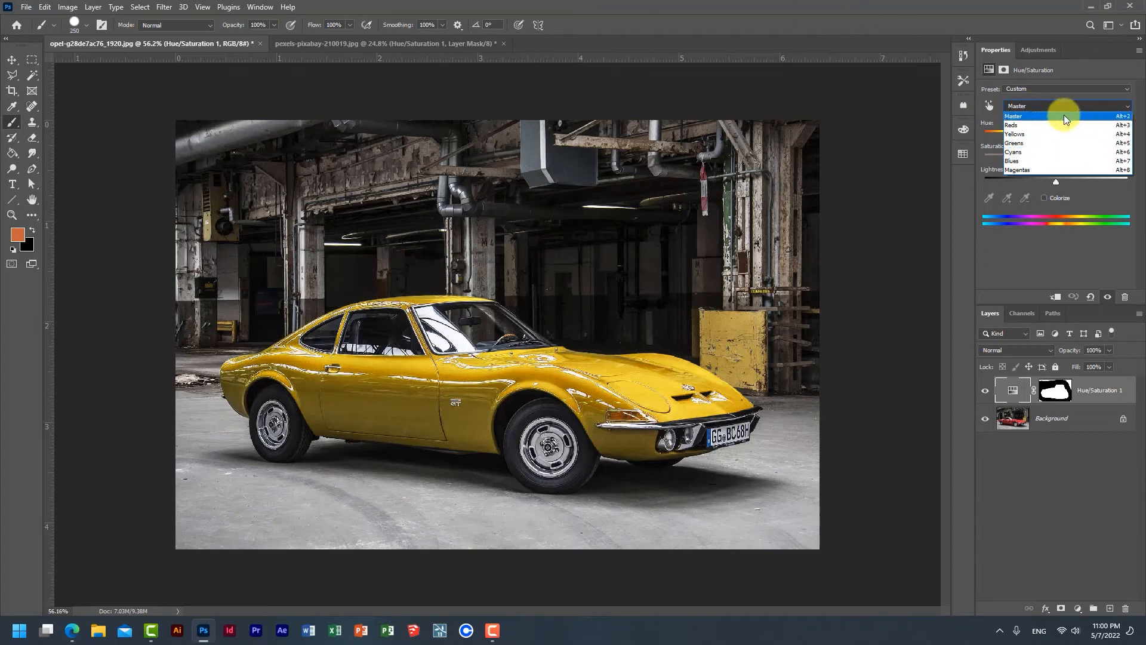
left_click(1029, 123)
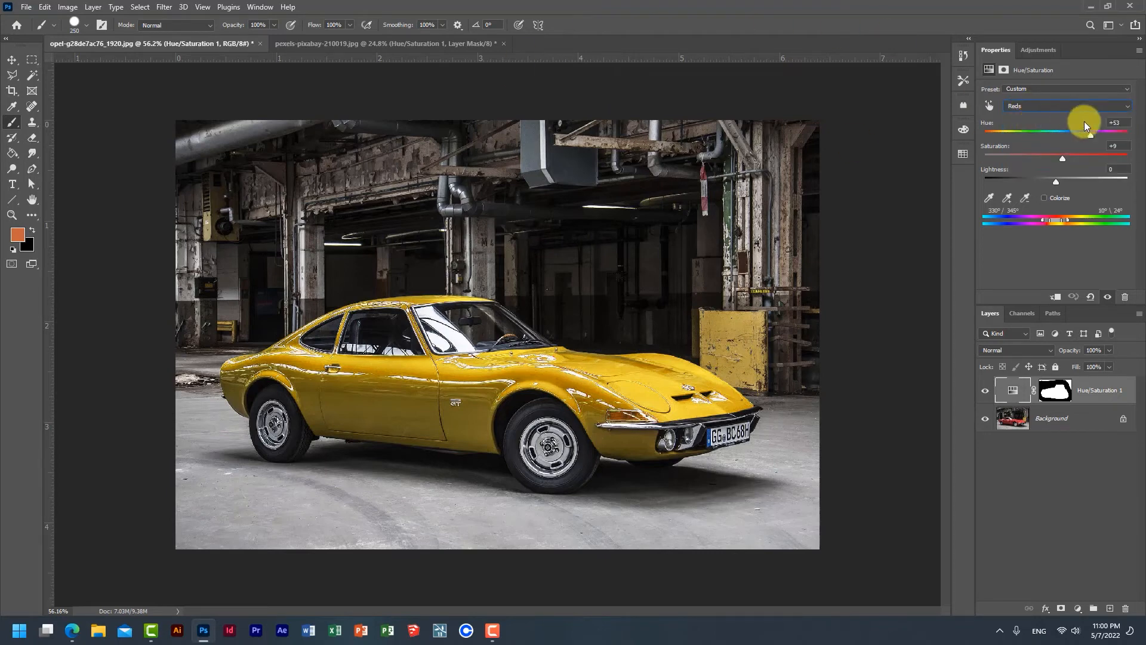
left_click_drag(1091, 137, 999, 145)
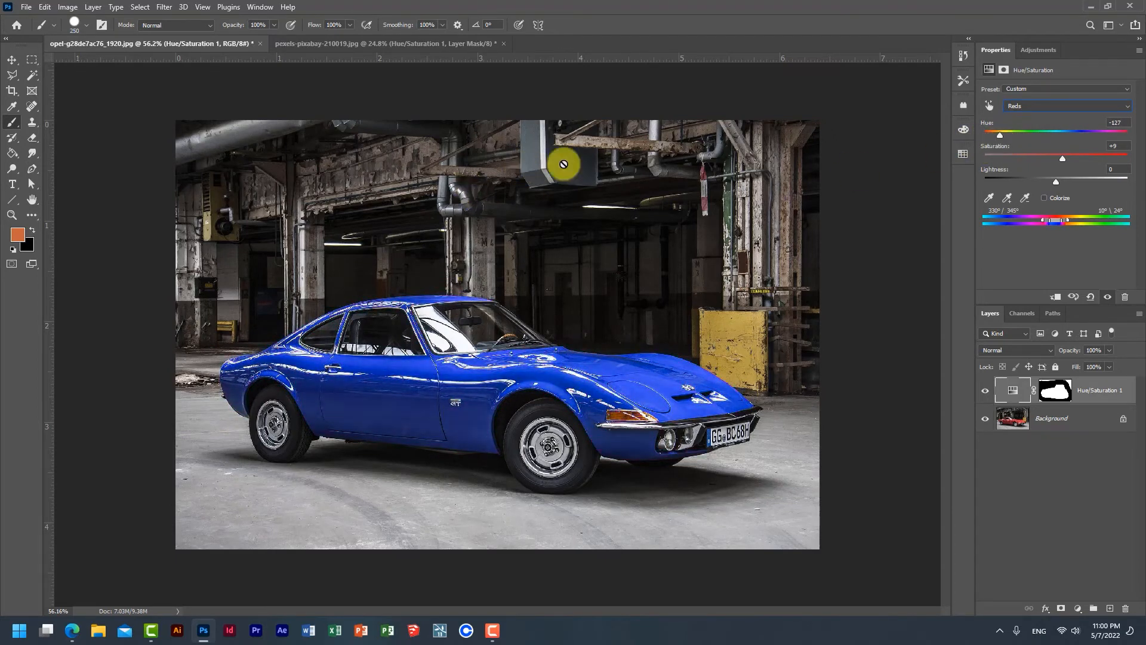
left_click_drag(1096, 135, 1004, 135)
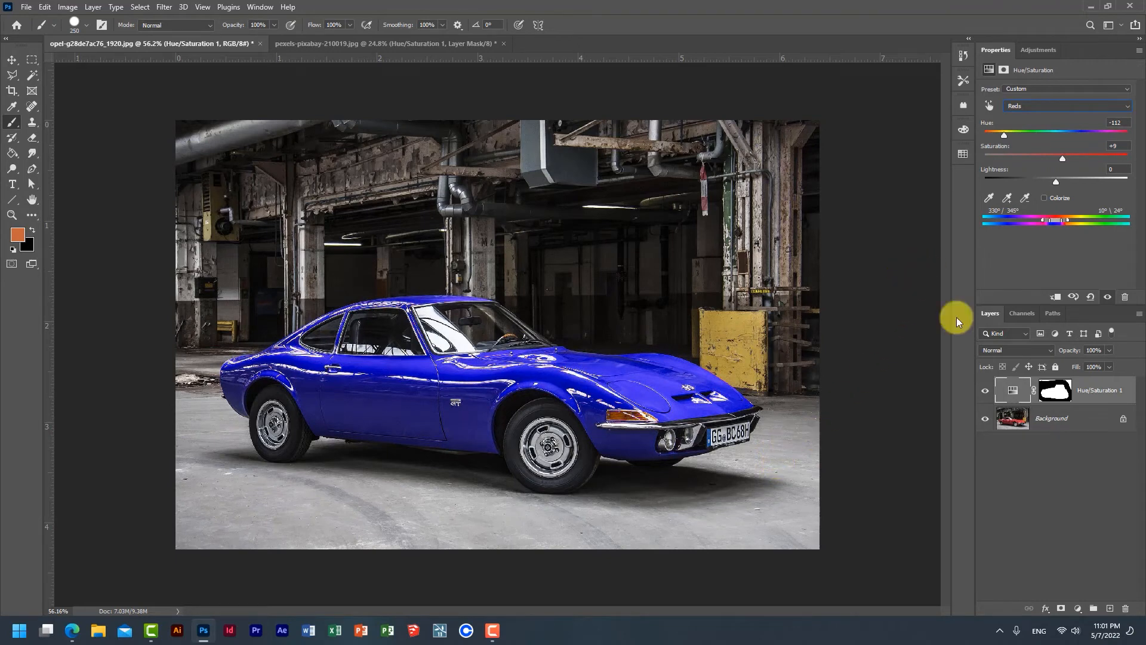
left_click(1024, 528)
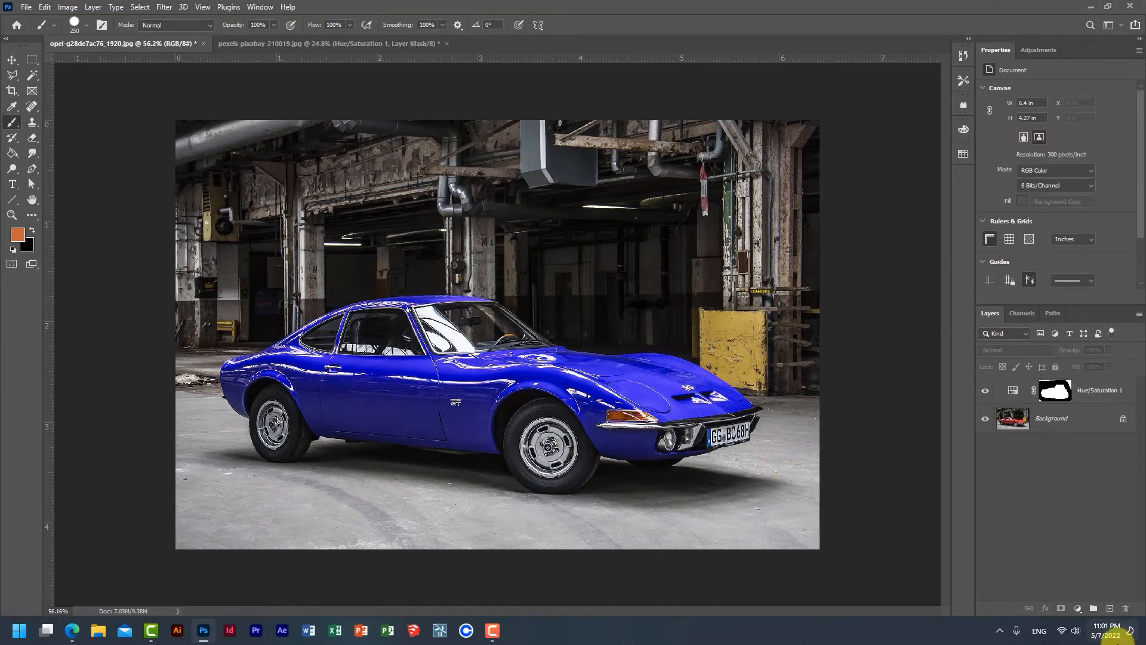
- Set the Reds hue of the Hue/Saturation adjustment to -27 to recolor the car pink
left_click(1013, 397)
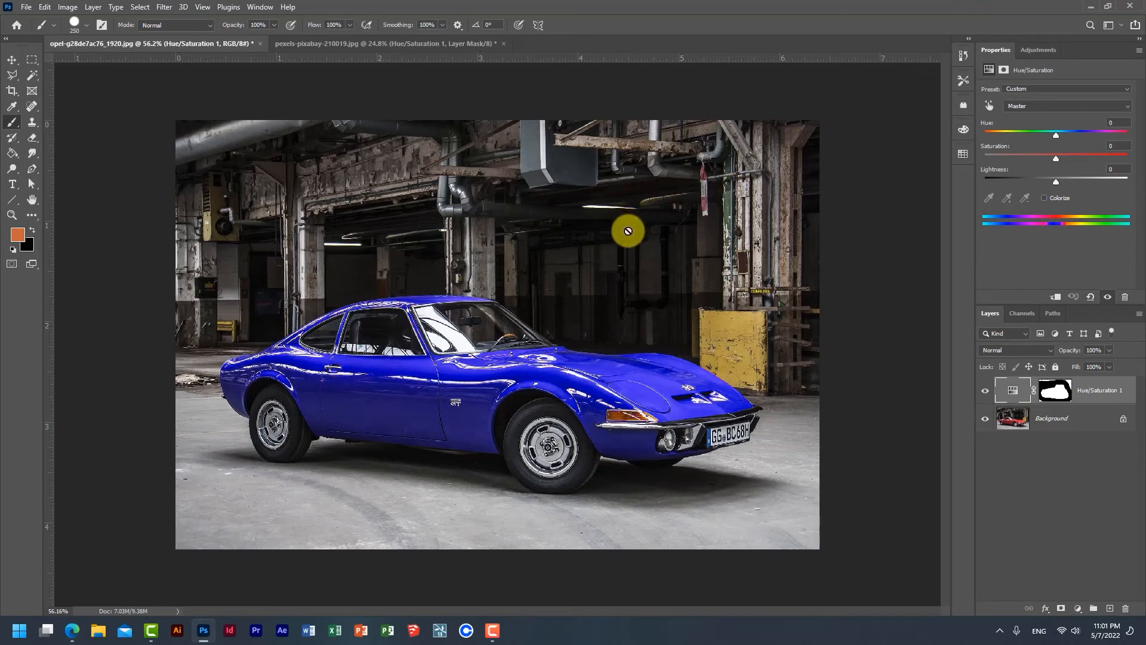
left_click(1018, 105)
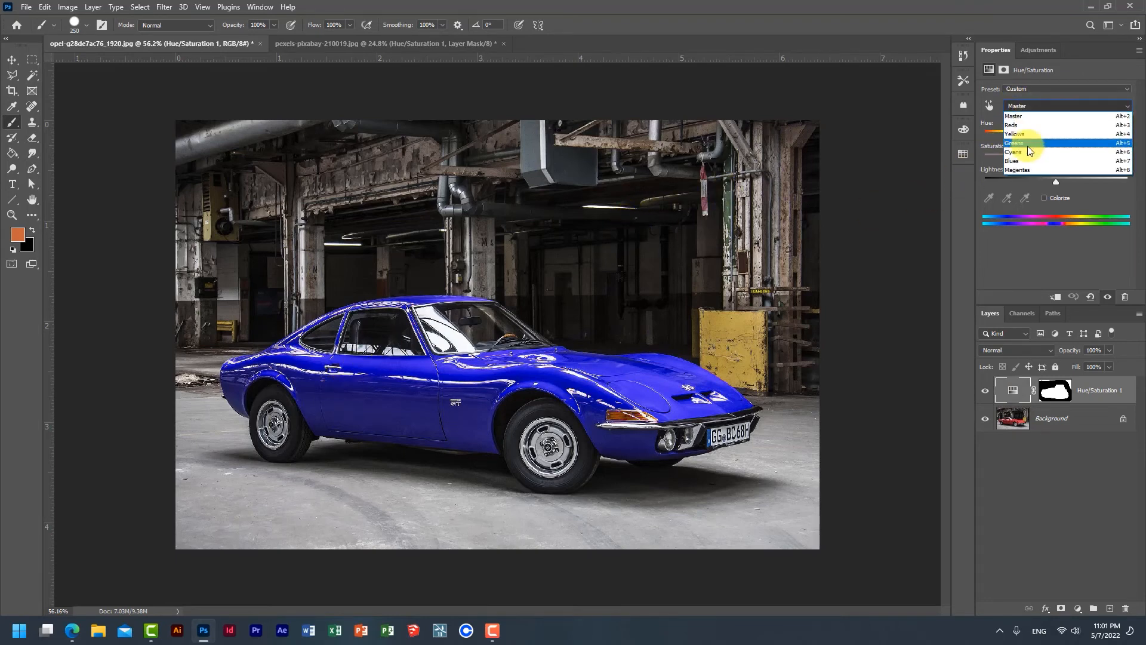
left_click(1005, 125)
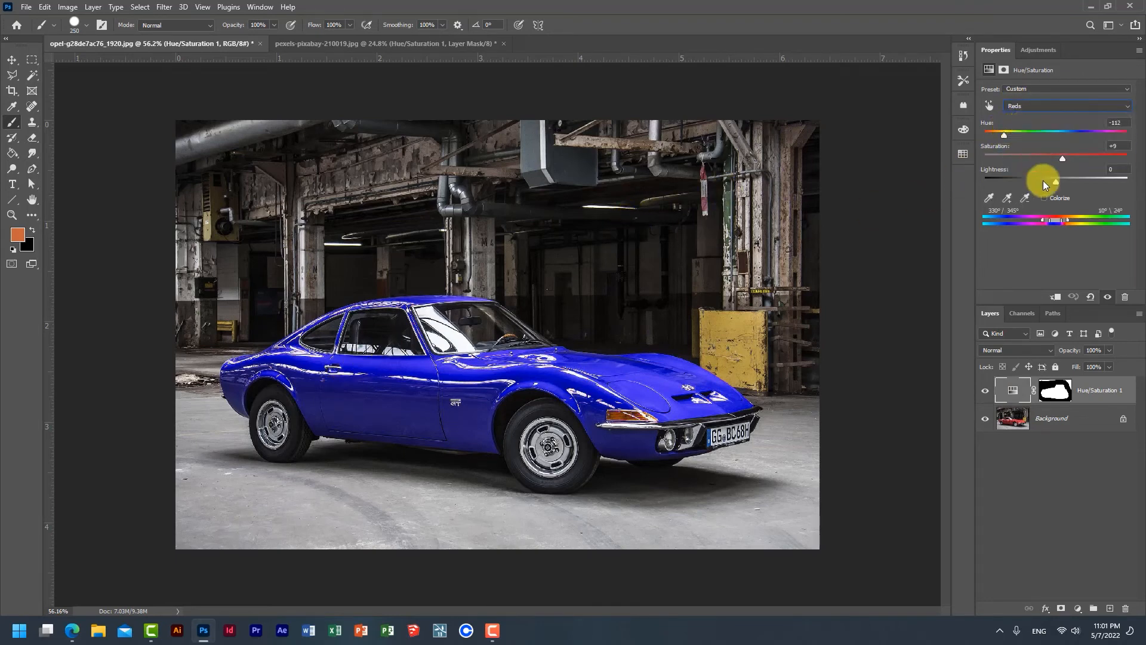
left_click_drag(1005, 128, 1037, 136)
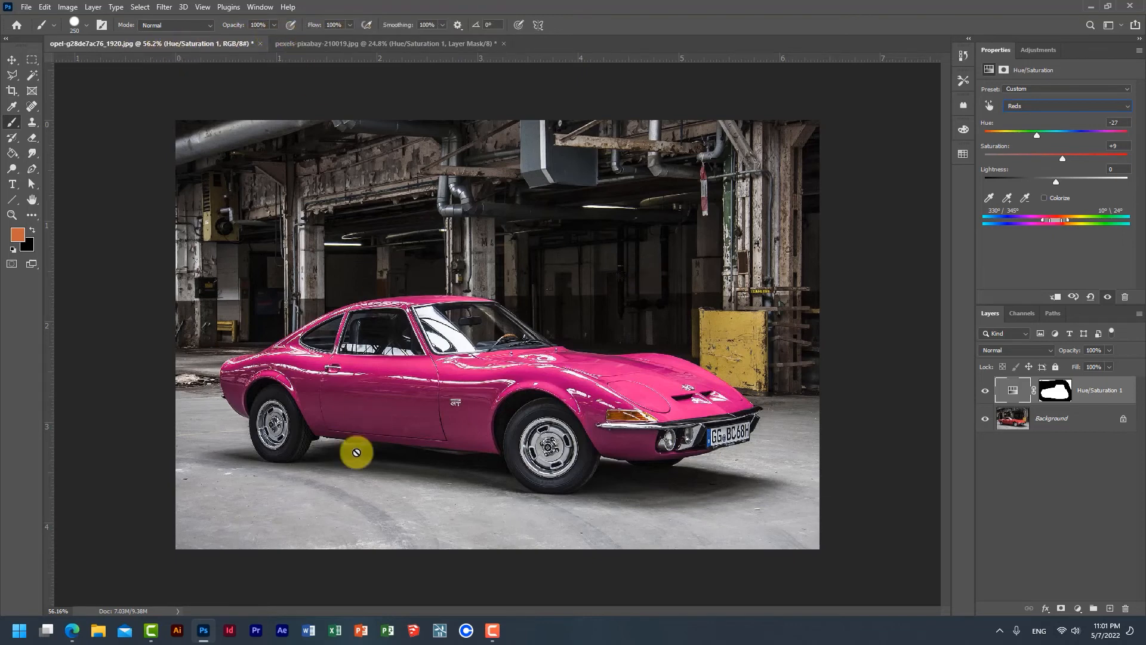
- Switch to the pexels-pixabay-210019.jpg document and compare the car with its Hue/Saturation layer hidden and shown
left_click(301, 46)
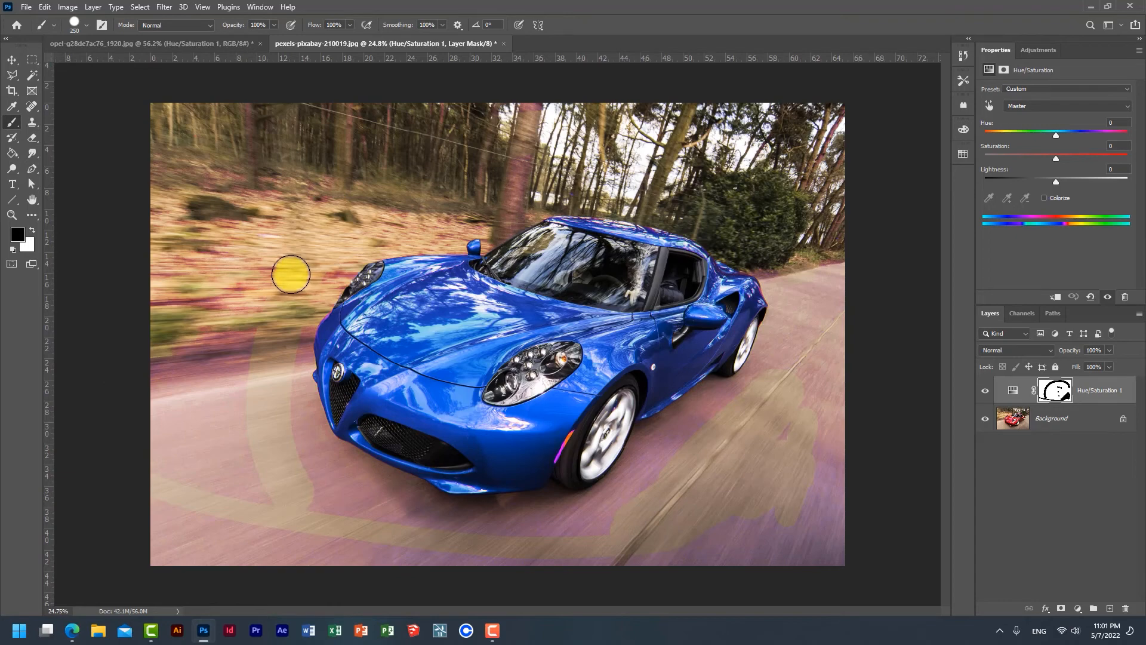
left_click(989, 391)
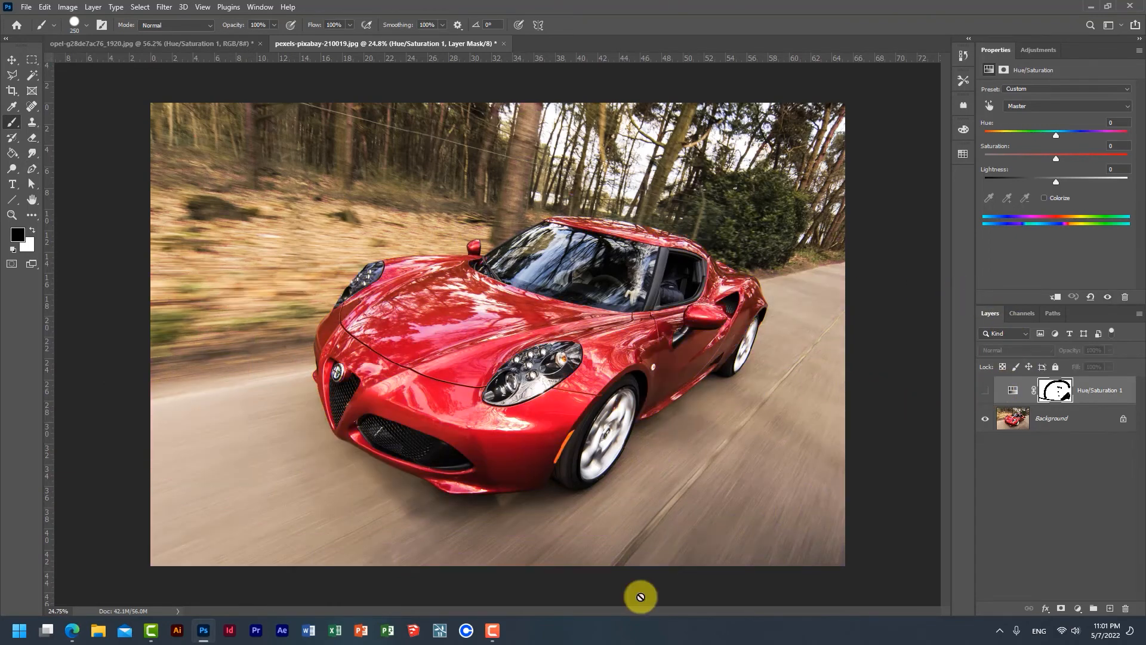
left_click(985, 396)
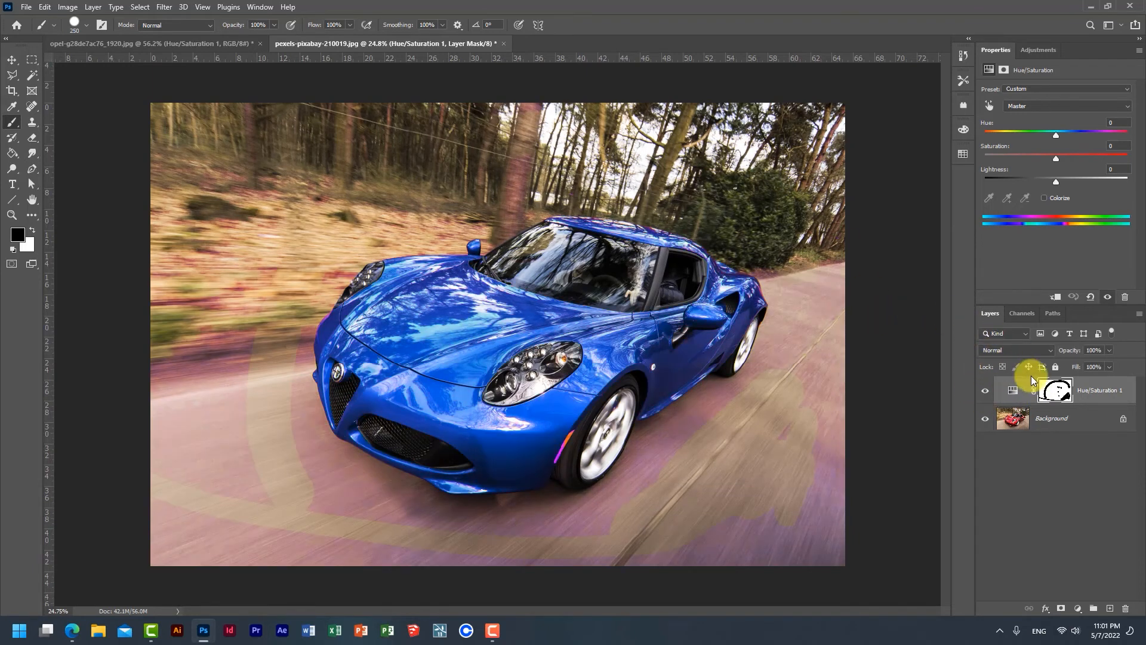
- Narrow the sports car's Reds range to 271°/327° and 7°\27°, and mask out leftover tint on the road in black
left_click(1013, 105)
left_click(1017, 125)
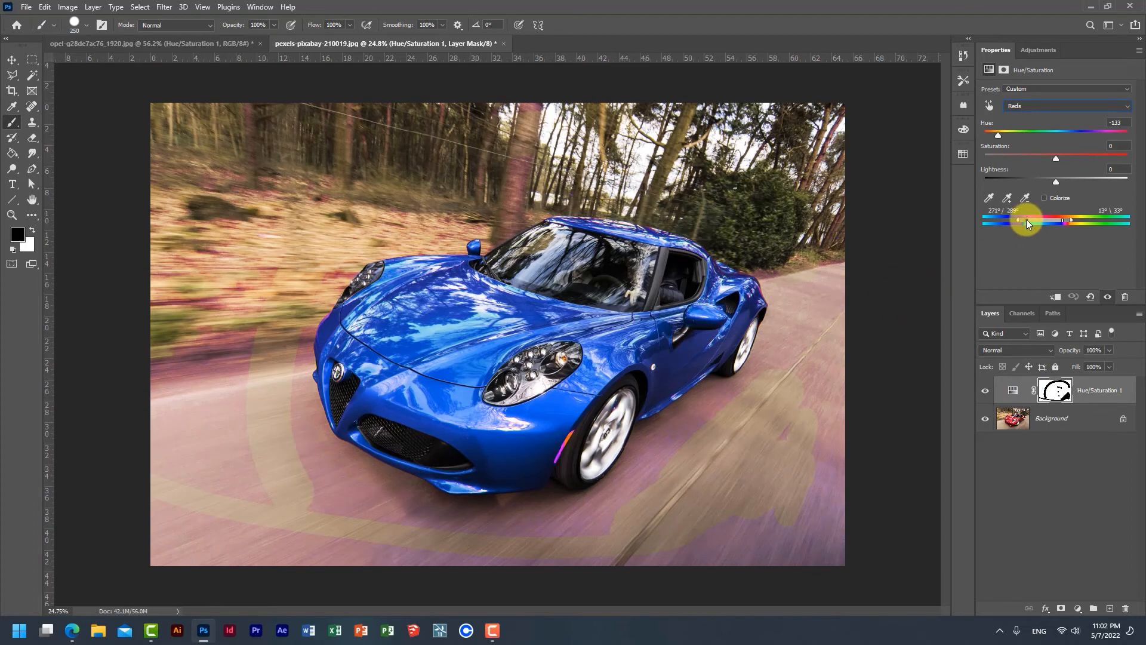
left_click_drag(1026, 219, 1063, 223)
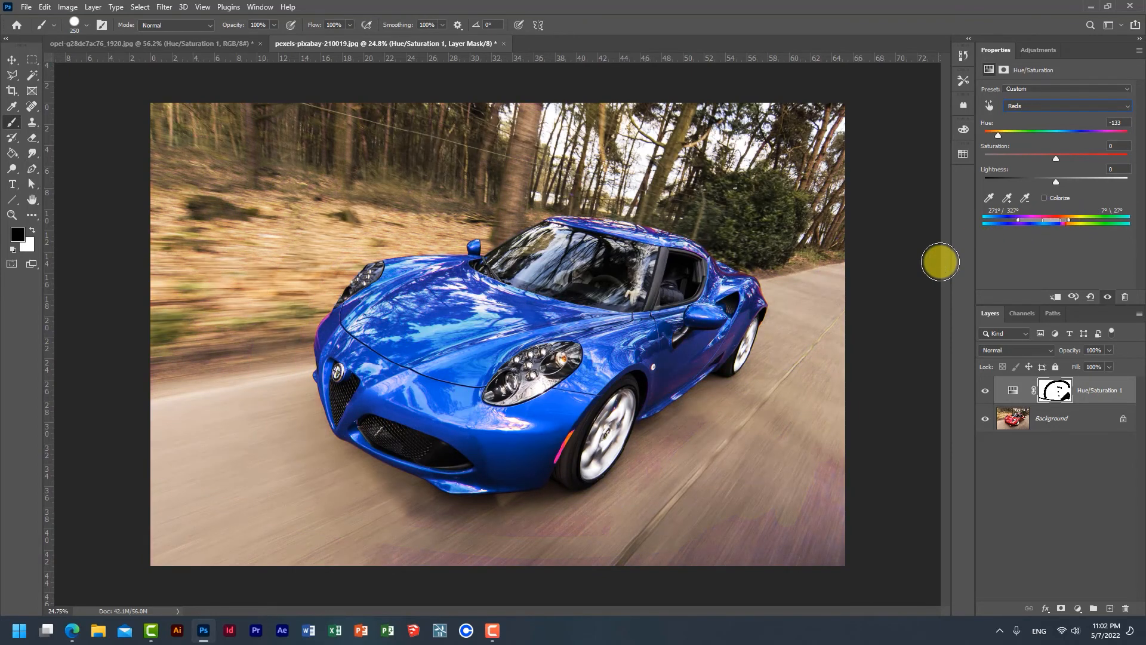
left_click(1060, 391)
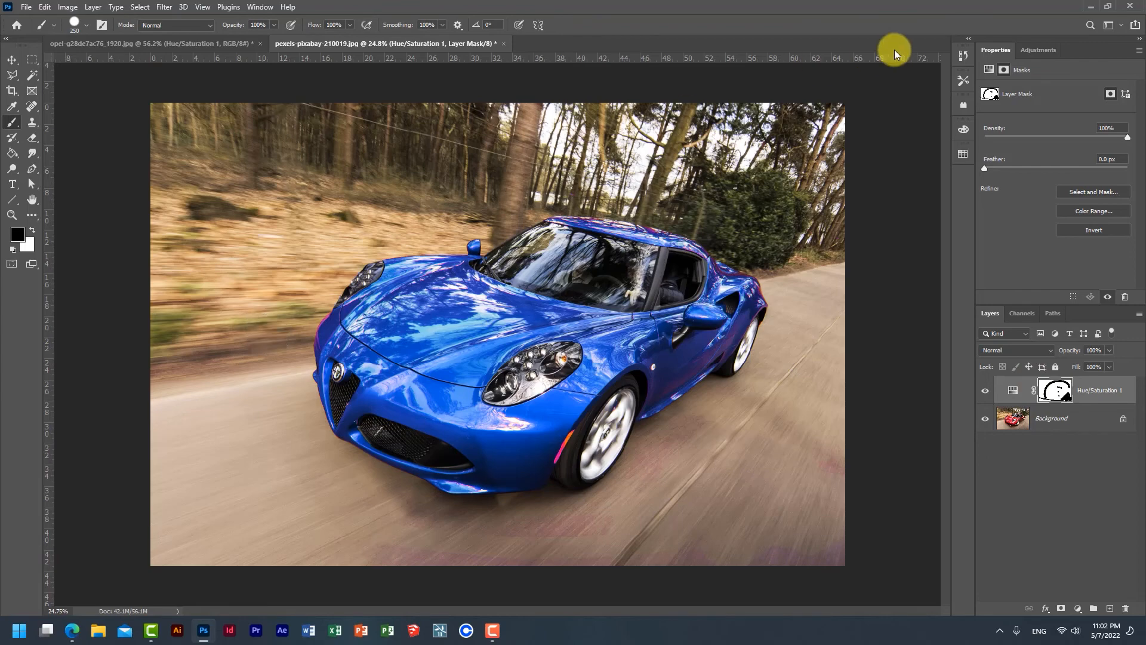
- View the recolored opel-g28de7ac76_1920.jpg document, and return to pexels-pixabay-210019.jpg
left_click(263, 39)
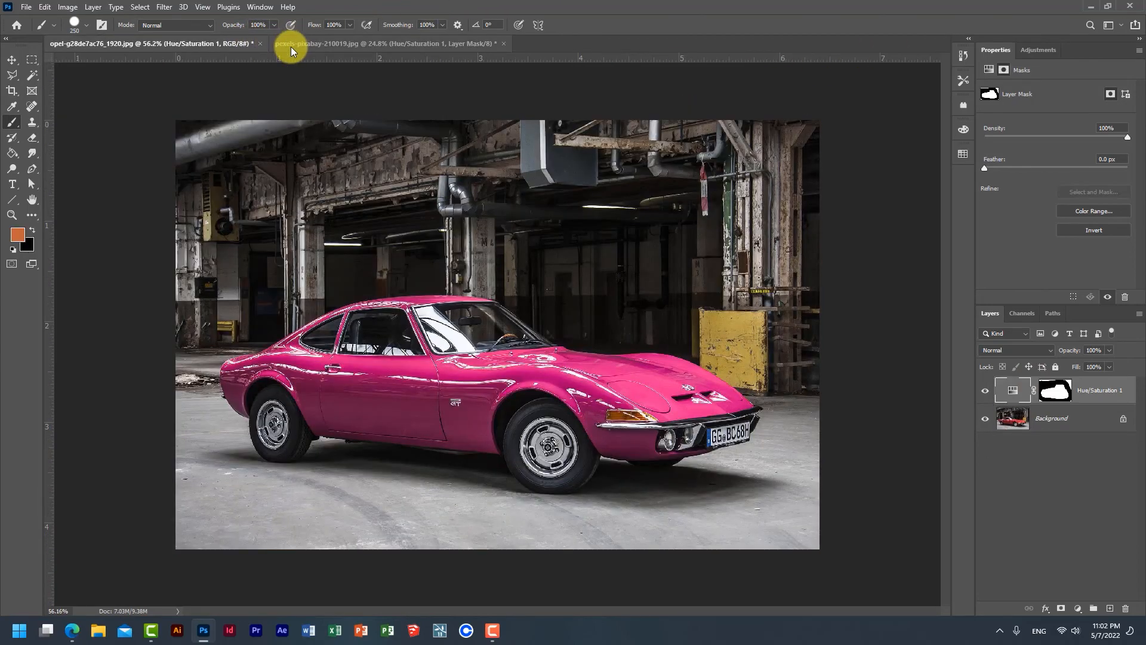
left_click(290, 43)
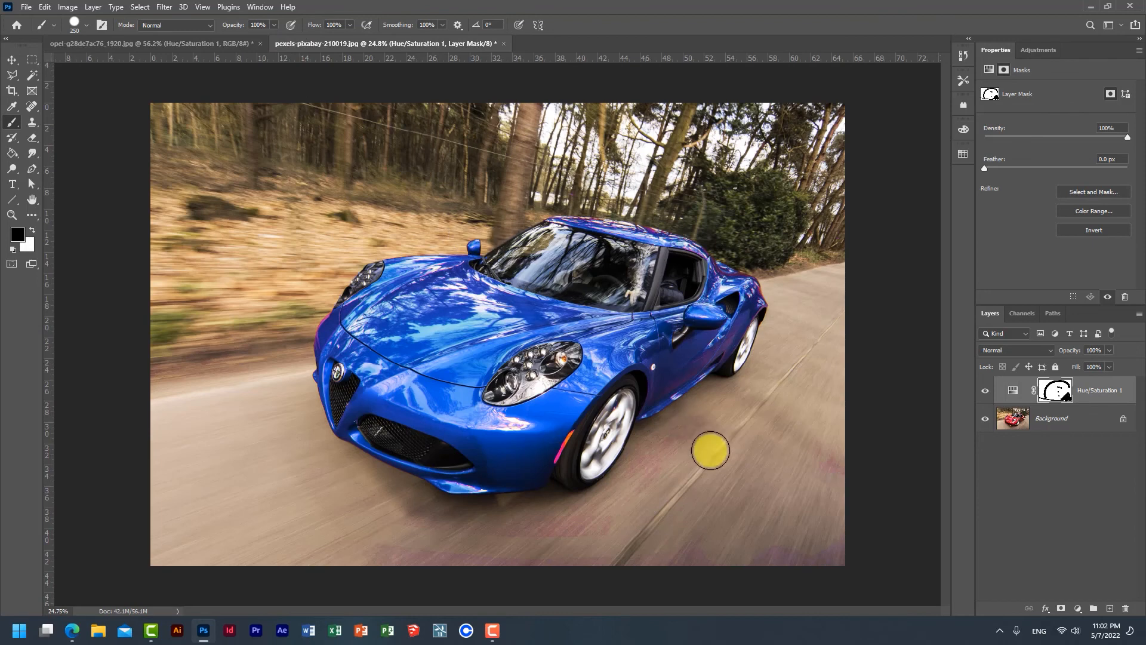